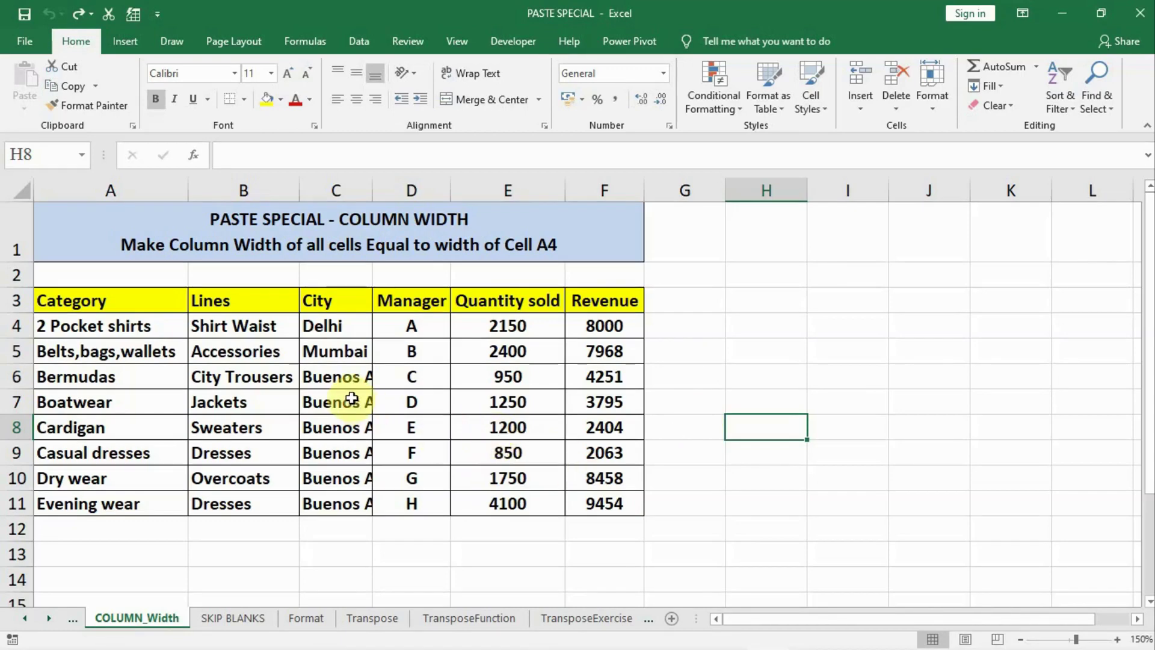
# - Look over the SKIP BLANKS and Format sheets, then return to the COLUMN_Width sheet
pyautogui.click(236, 618)
pyautogui.click(303, 618)
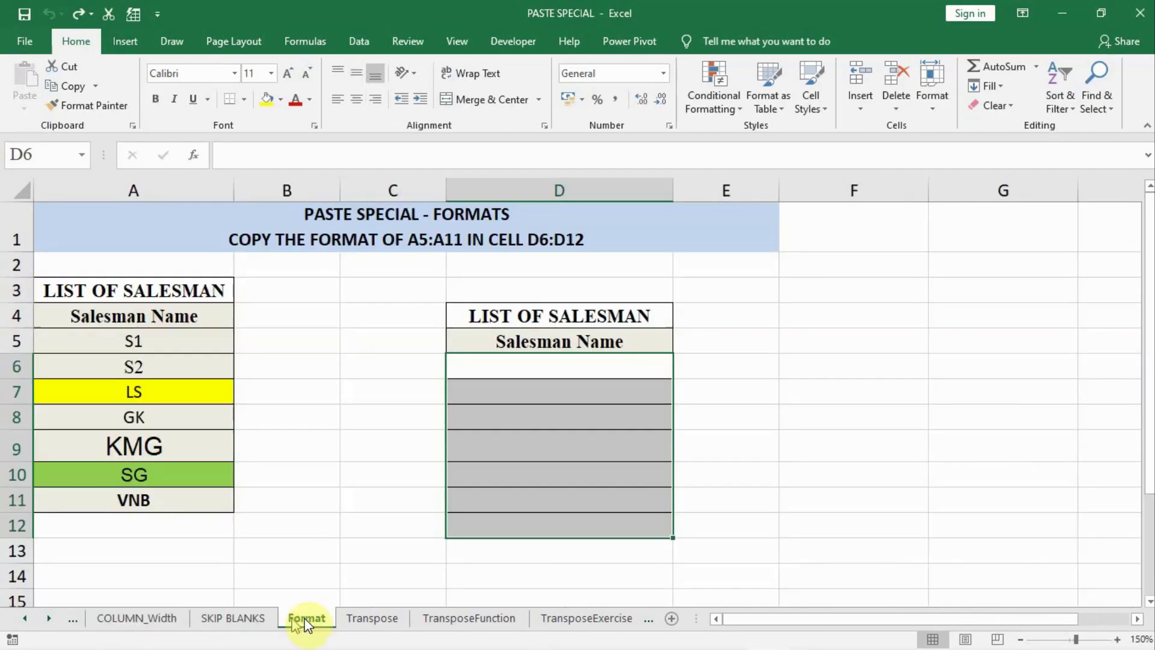
pyautogui.click(143, 618)
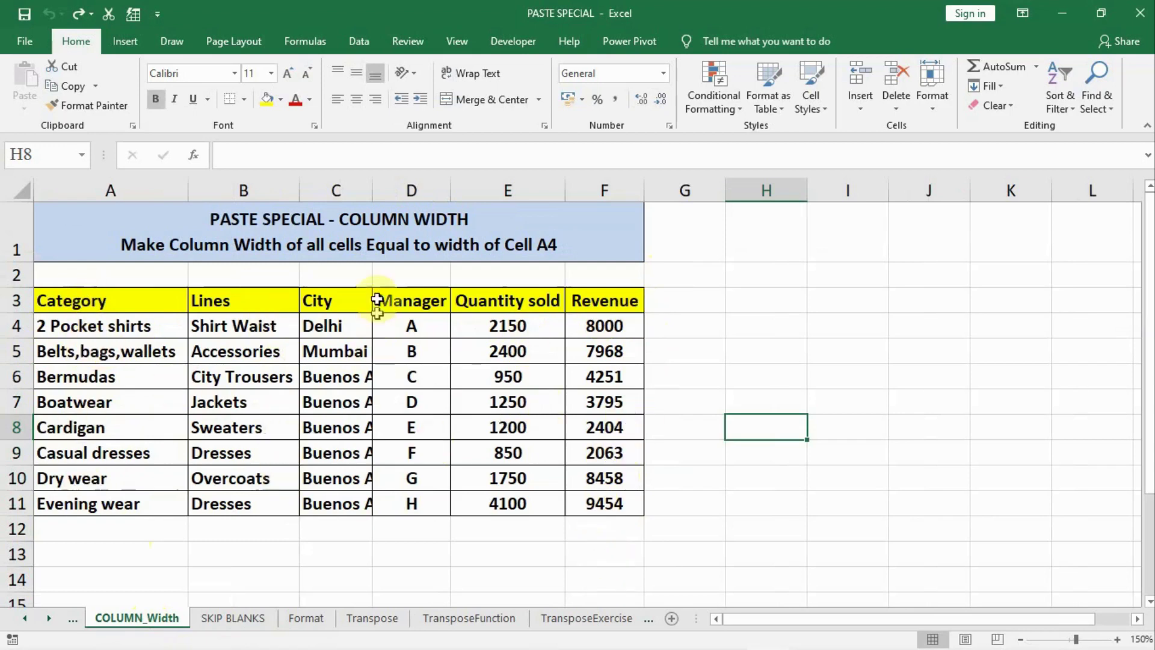
# - Copy A4 and paste only its column width onto B4:F4 via Paste Special
pyautogui.click(68, 324)
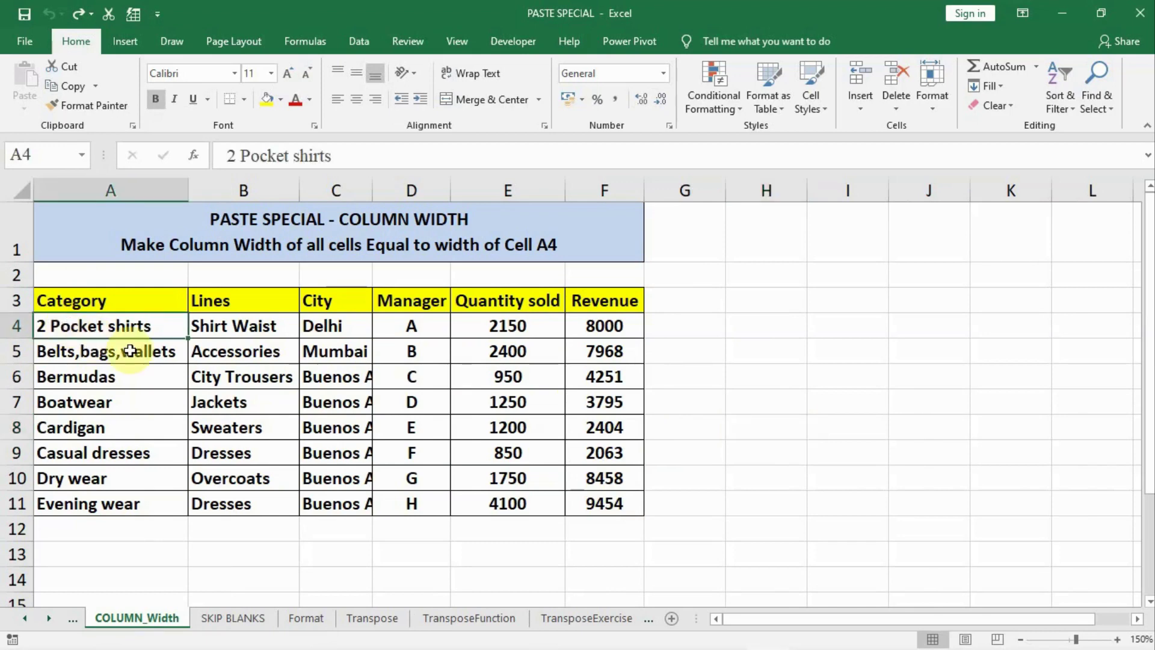
pyautogui.hotkey('ctrl', 'c')
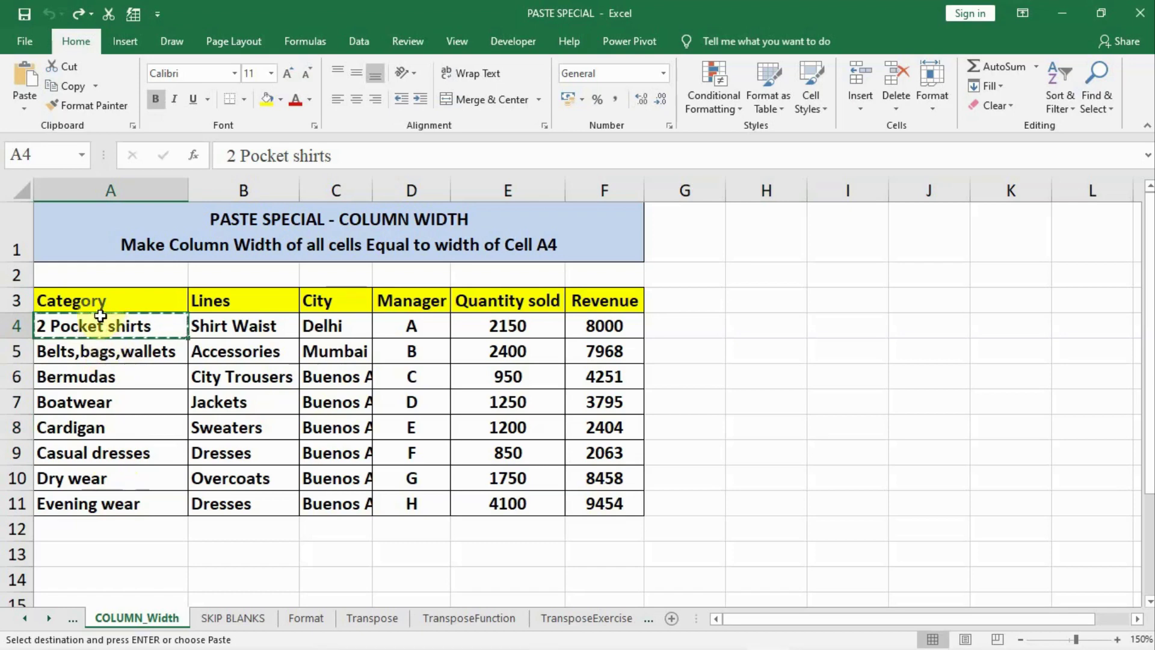
pyautogui.click(207, 320)
pyautogui.moveTo(235, 323); pyautogui.dragTo(617, 324)
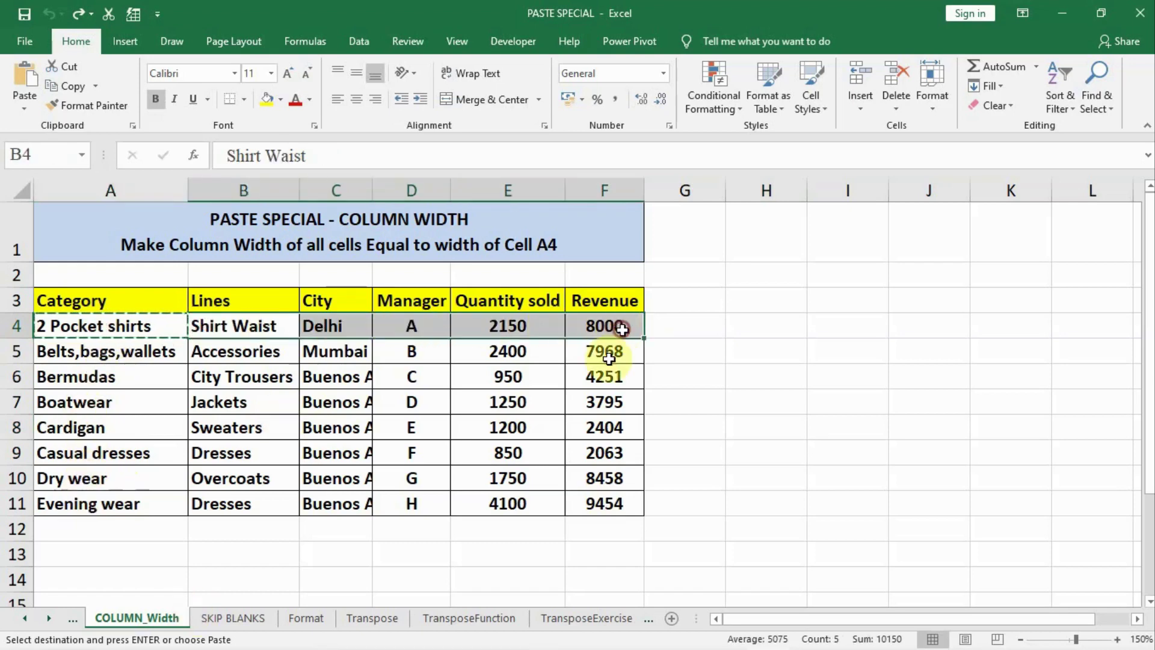
pyautogui.rightClick(325, 328)
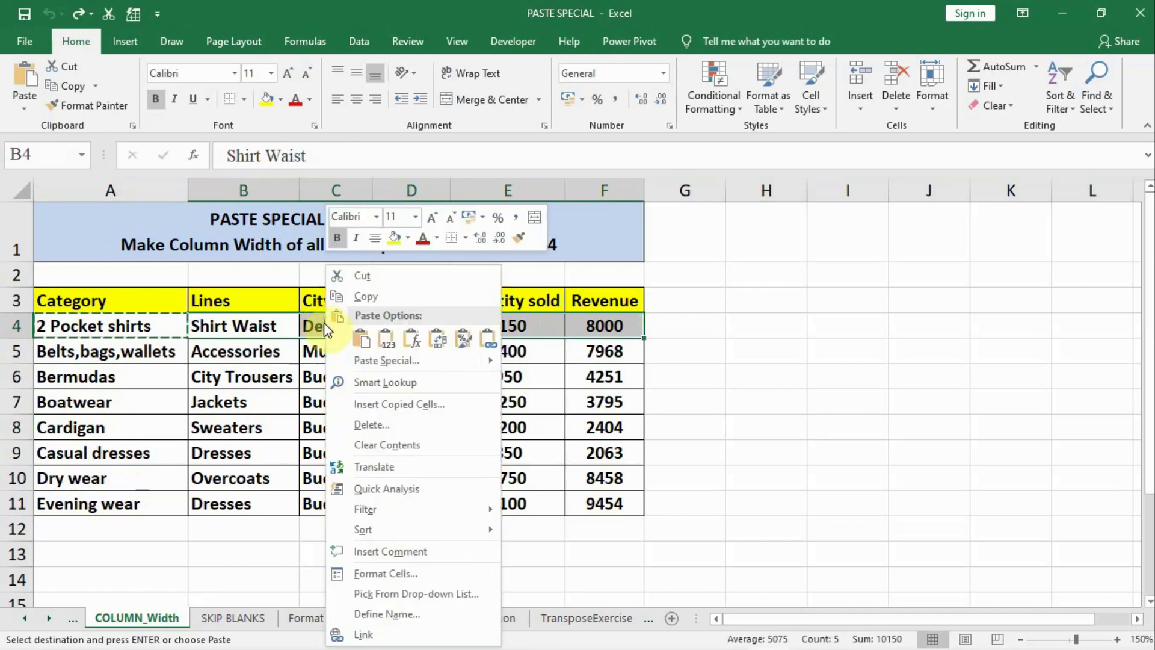
pyautogui.click(379, 361)
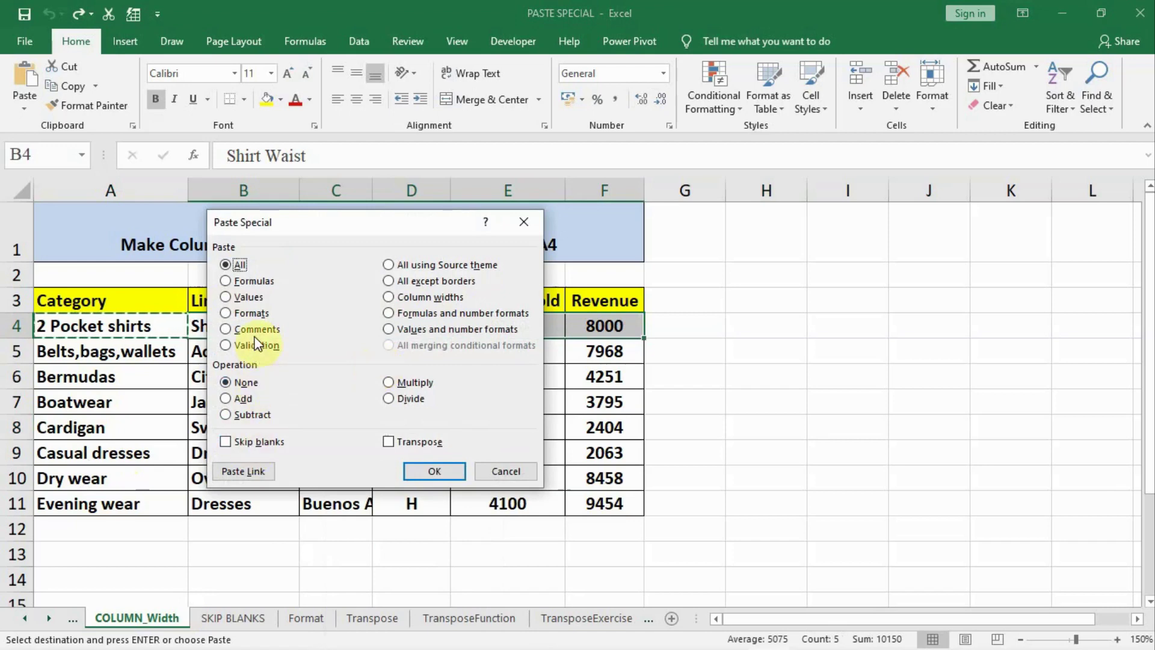
pyautogui.click(397, 296)
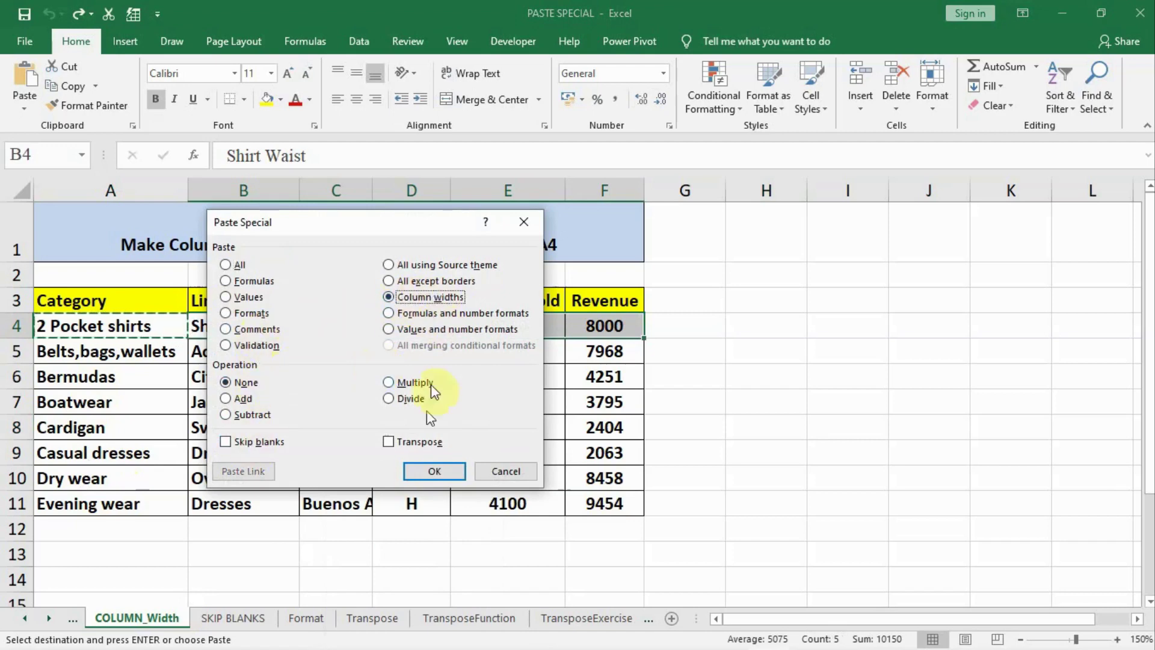
pyautogui.click(434, 471)
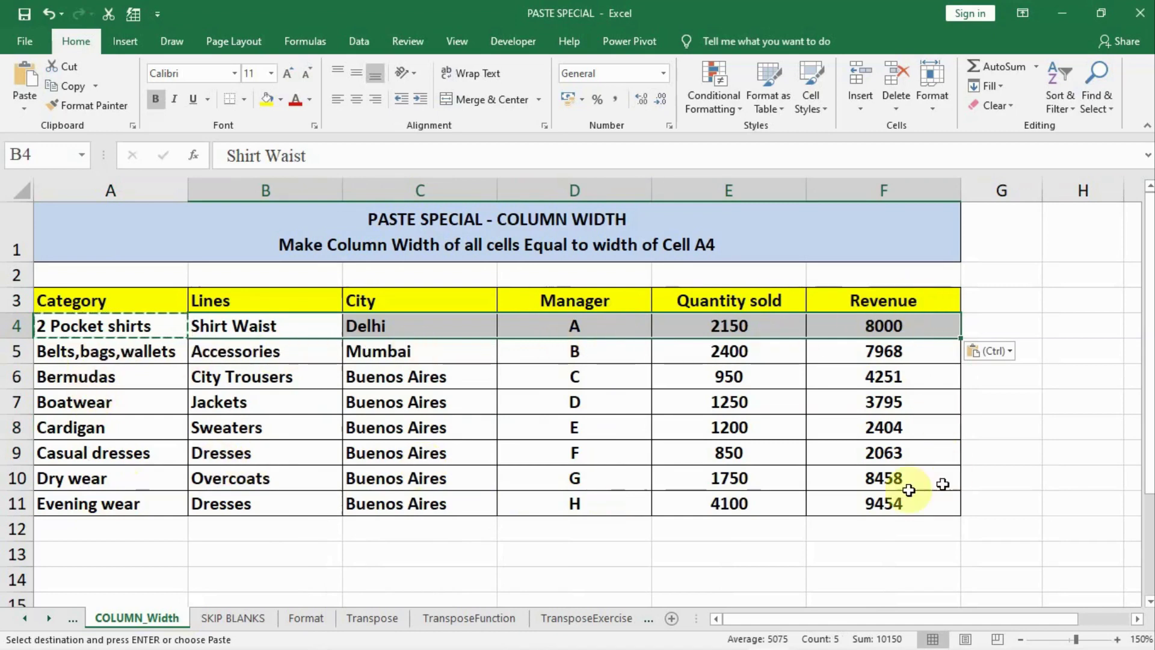
# - On SKIP BLANKS, select the second list B5:B16 and undo the accidental fill into column A
pyautogui.click(238, 618)
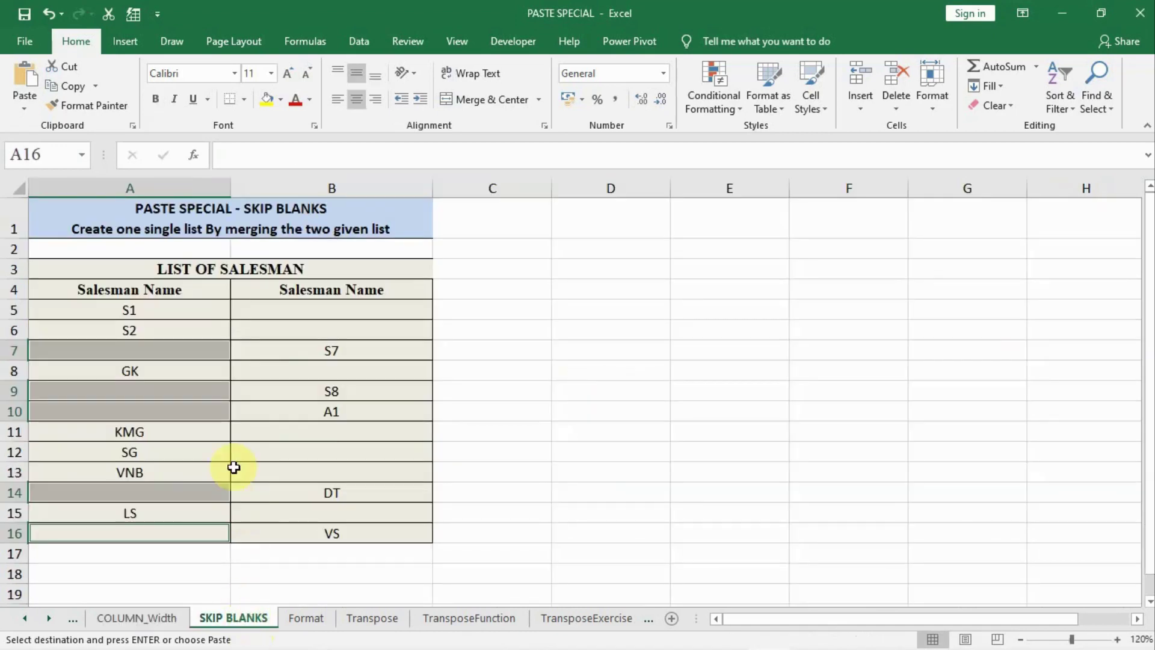
pyautogui.click(181, 348)
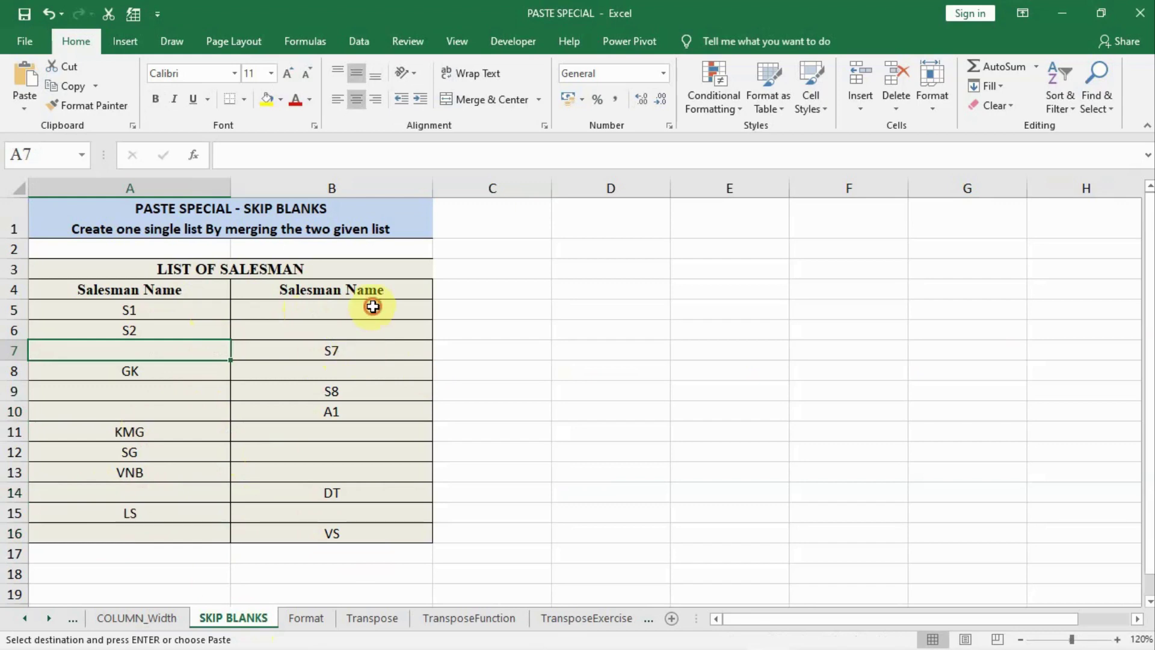
pyautogui.moveTo(369, 306)
pyautogui.mouseDown()
pyautogui.moveTo(438, 545)
pyautogui.moveTo(71, 548)
pyautogui.mouseUp()
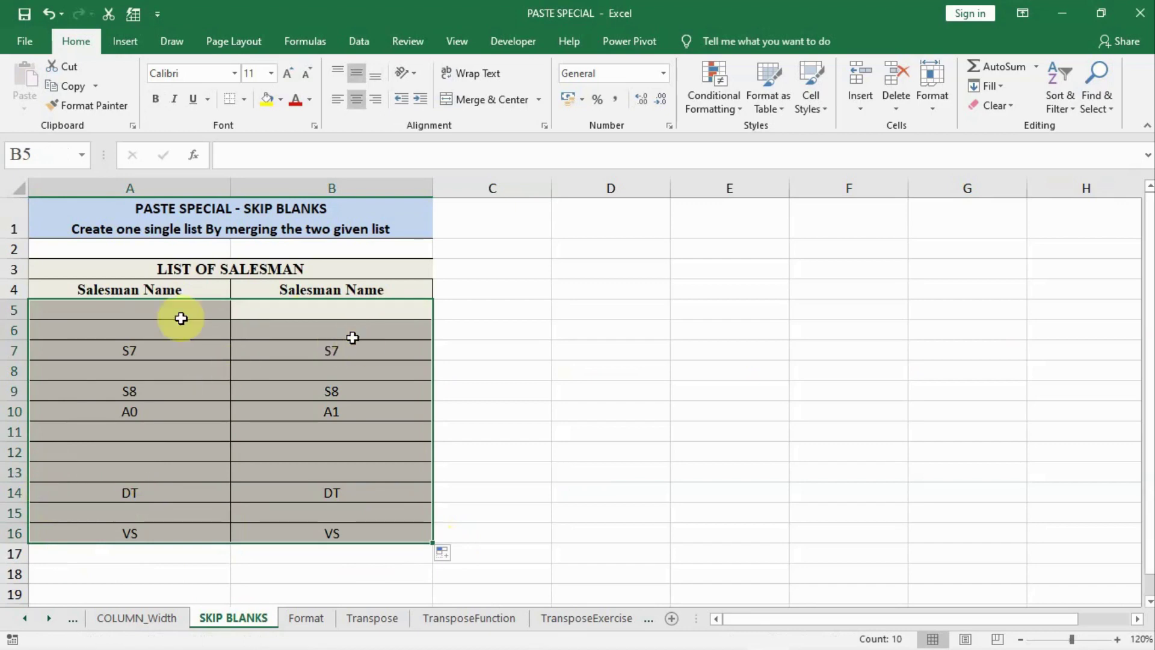
pyautogui.hotkey('ctrl', 'z')
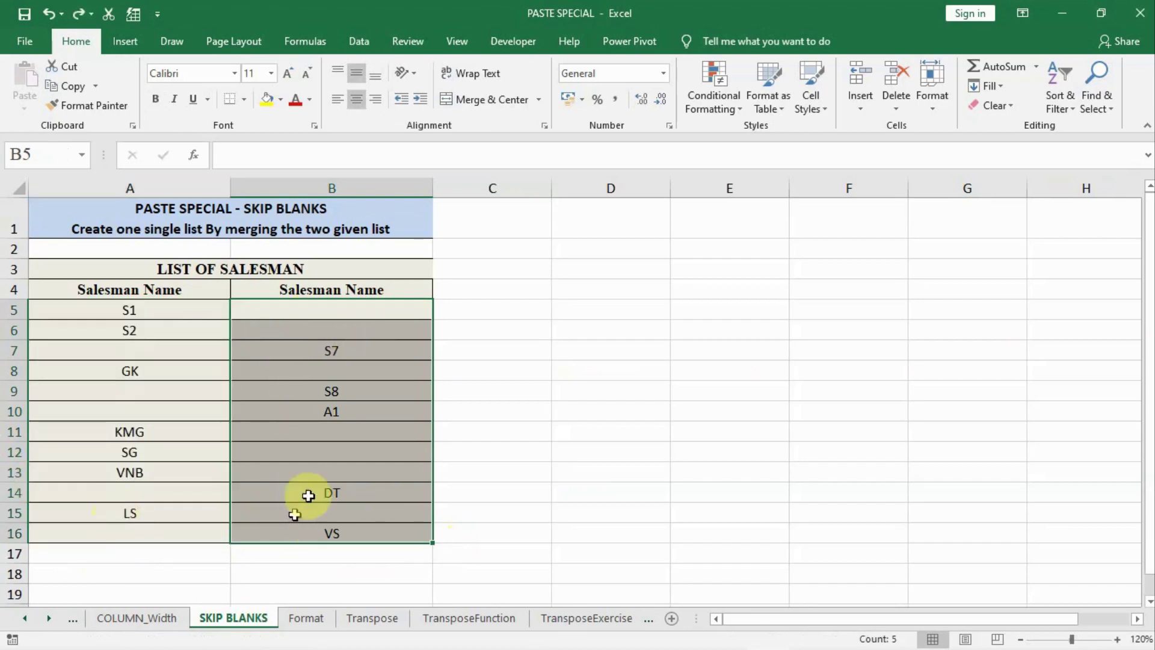
# - Paste copied B5:B16 onto A5:A16 with Skip blanks, then undo the merged paste
pyautogui.hotkey('ctrl', 'c')
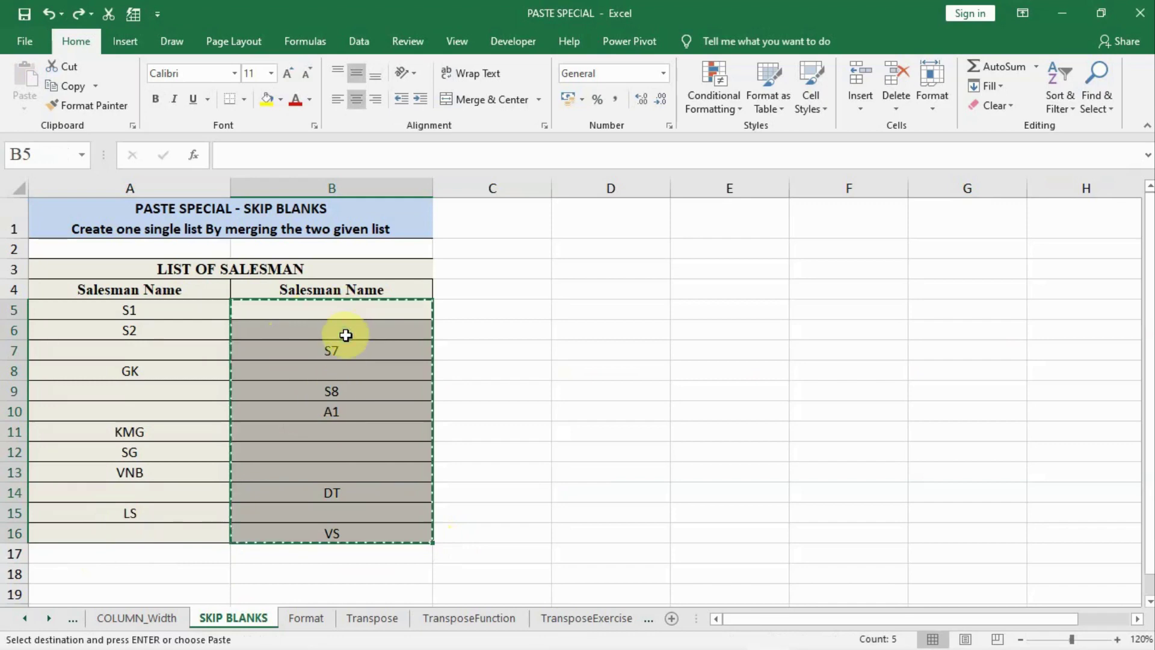
pyautogui.moveTo(160, 308); pyautogui.dragTo(162, 529)
pyautogui.rightClick(153, 429)
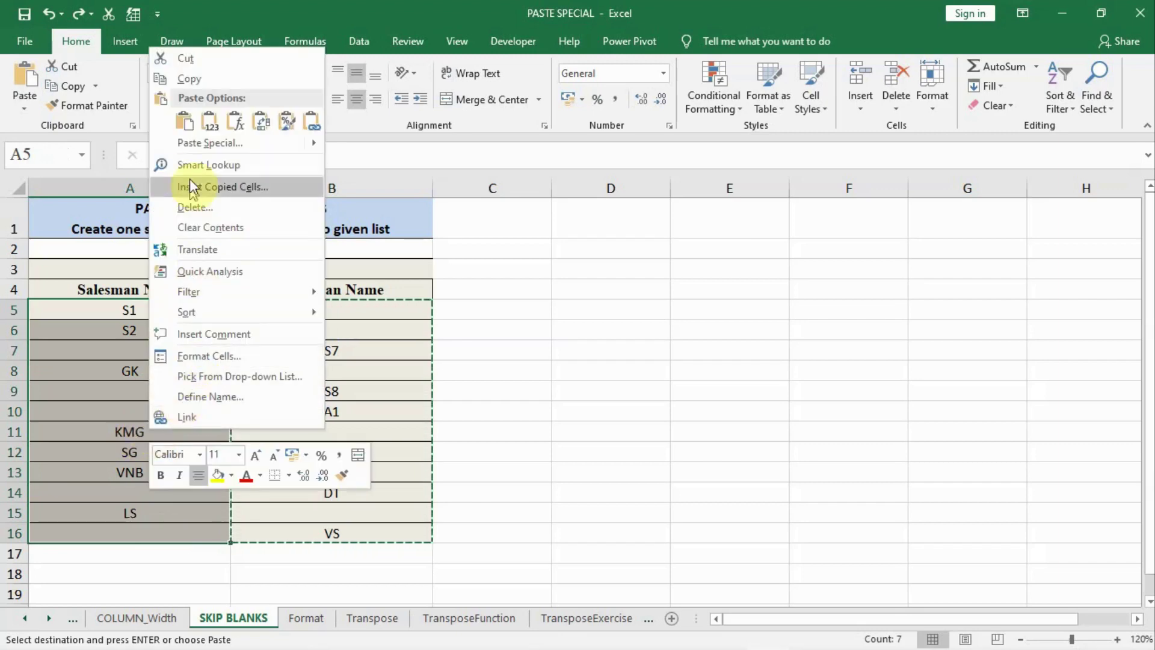
pyautogui.click(194, 144)
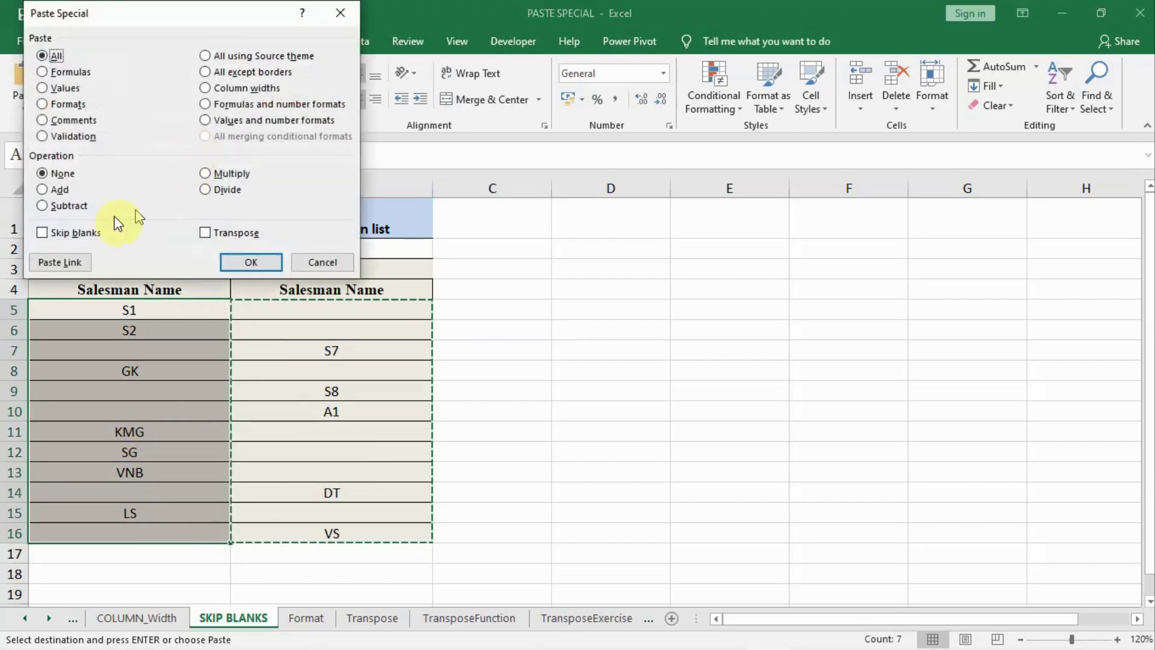
pyautogui.click(65, 239)
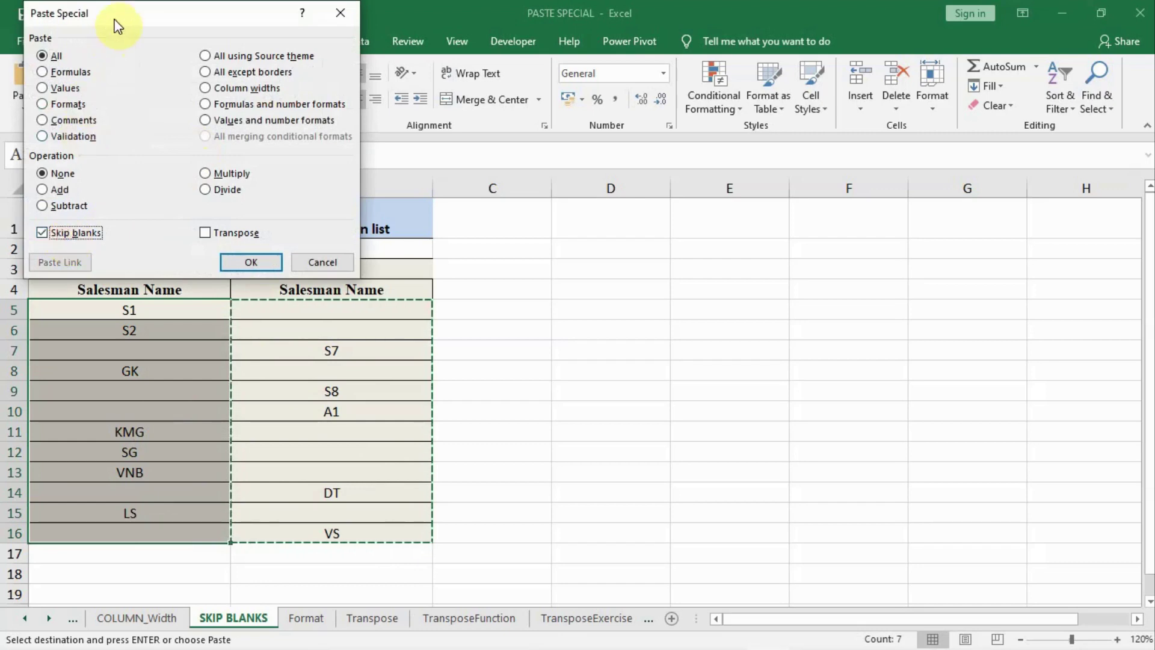
pyautogui.moveTo(126, 26)
pyautogui.mouseDown()
pyautogui.moveTo(497, 110)
pyautogui.moveTo(590, 208)
pyautogui.mouseUp()
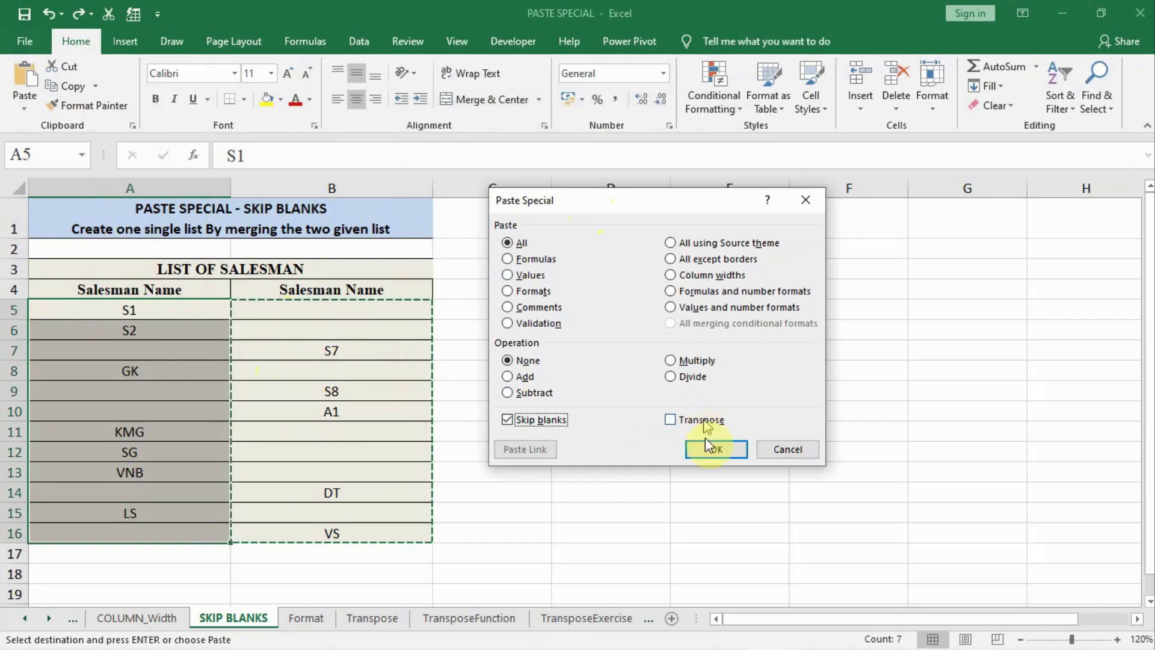
pyautogui.click(717, 450)
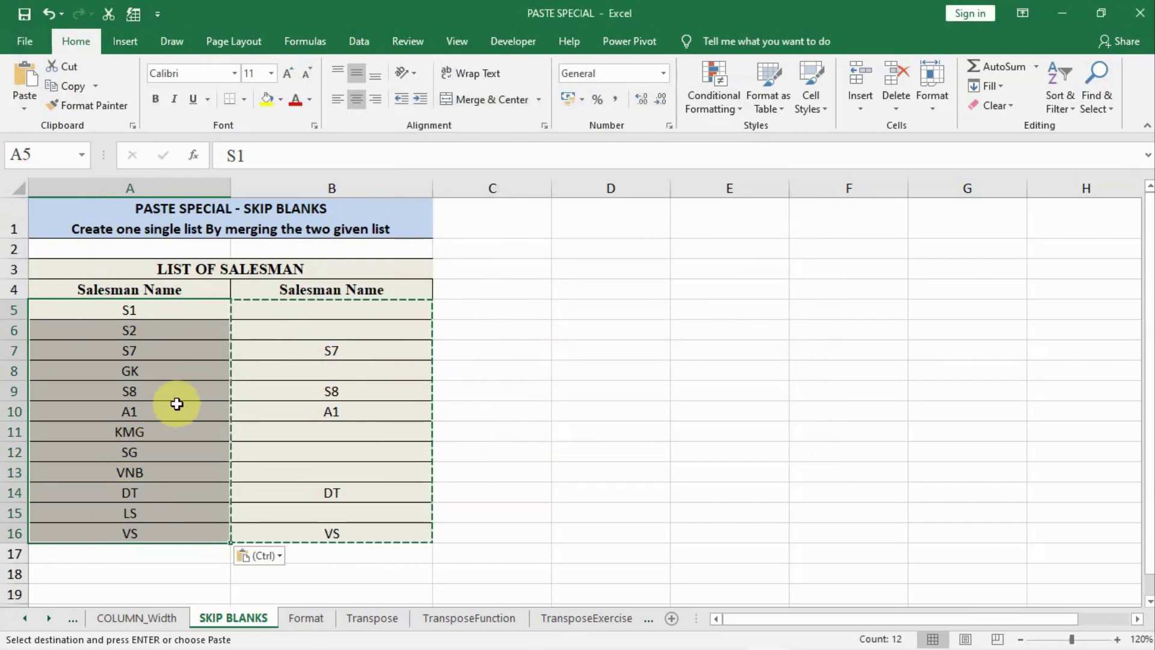
pyautogui.hotkey('ctrl', 'z')
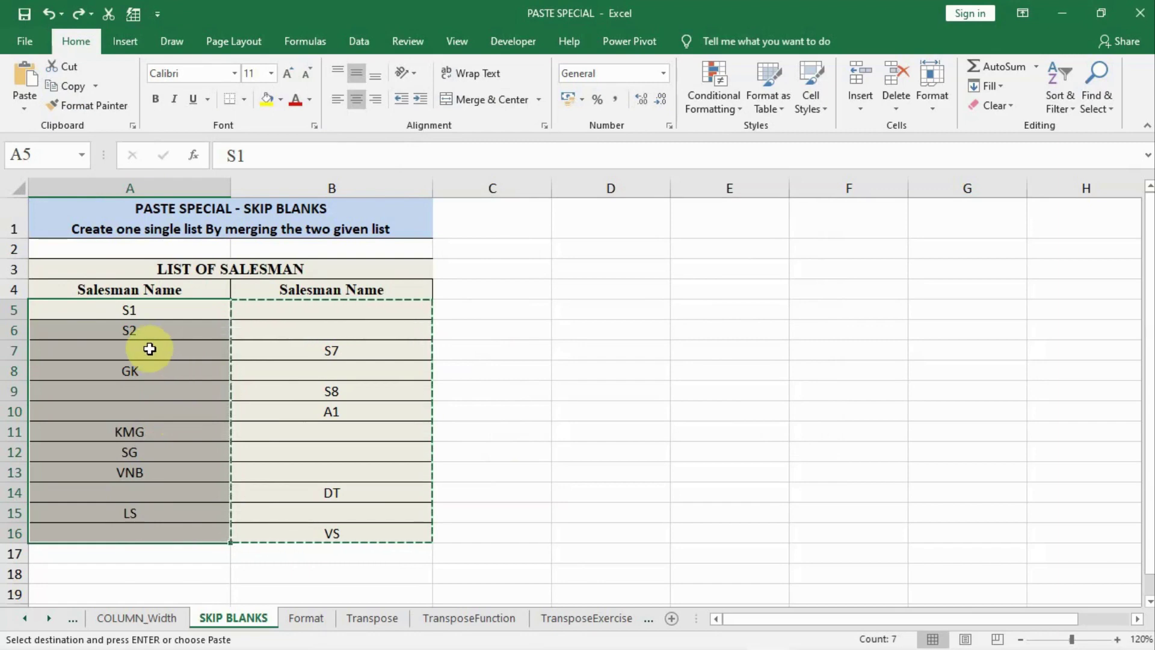
# - Fill cell A7 yellow and enter EXCEL in it
pyautogui.click(149, 349)
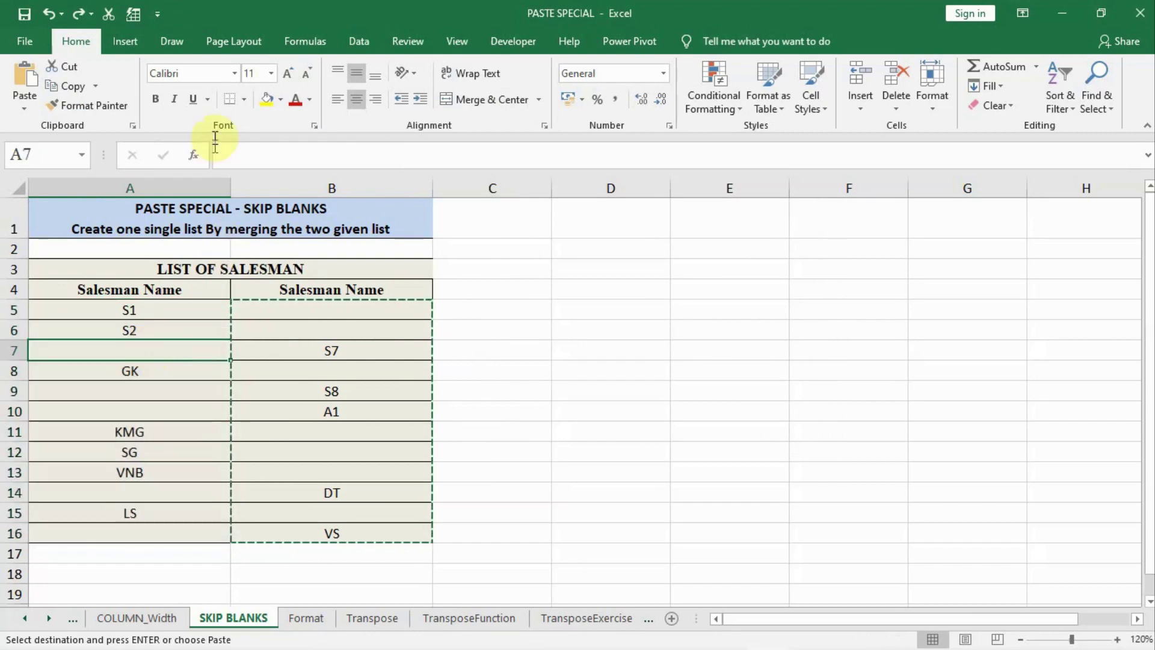
pyautogui.click(267, 99)
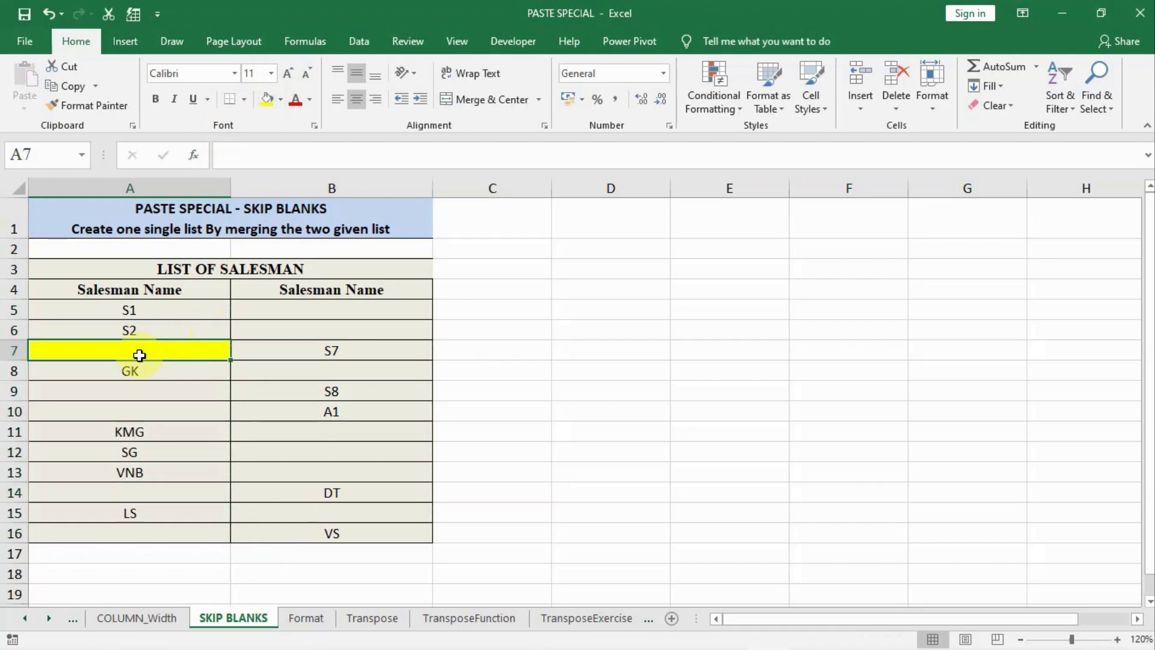
pyautogui.write('EXCEL')
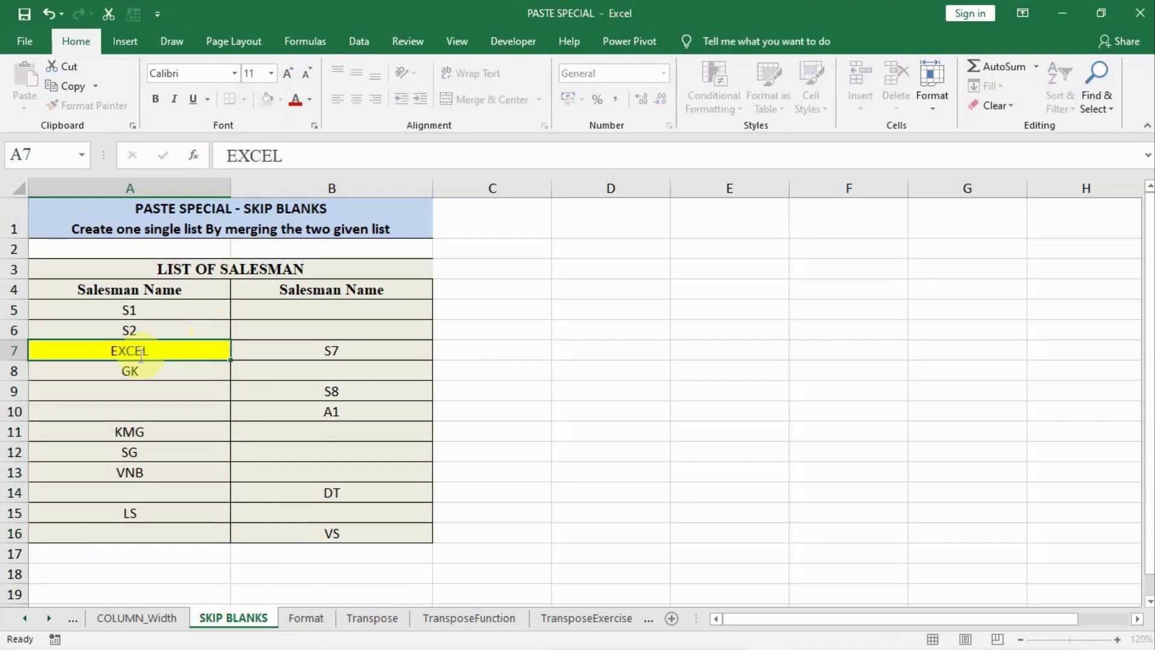
pyautogui.press('Return')
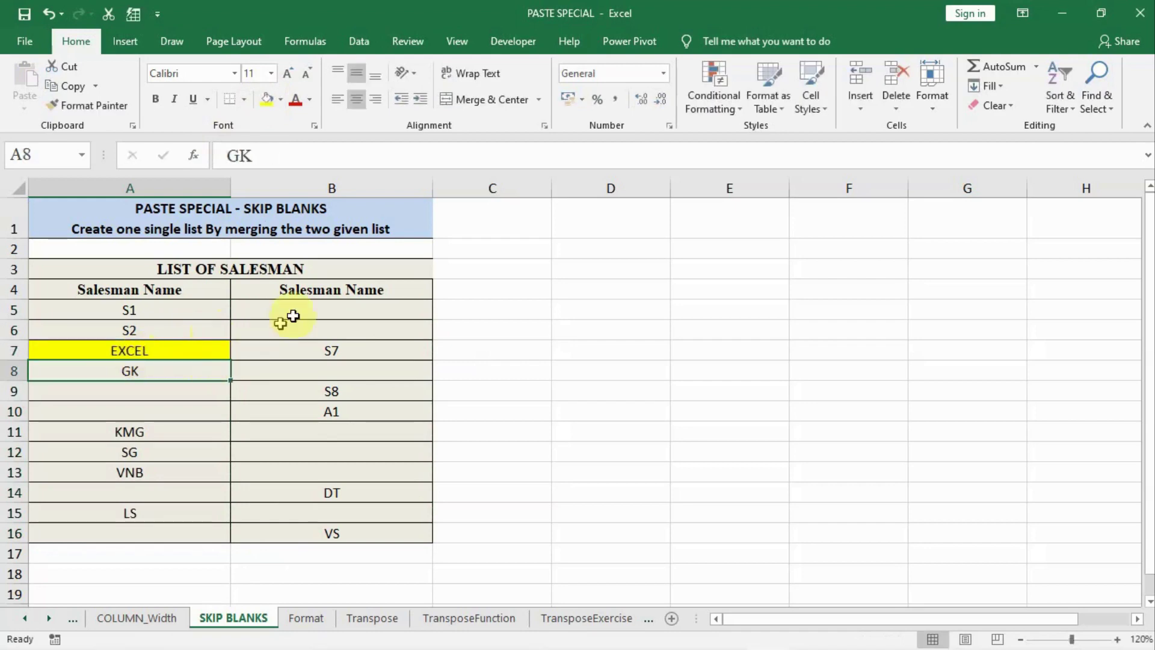
pyautogui.moveTo(301, 306); pyautogui.dragTo(300, 528)
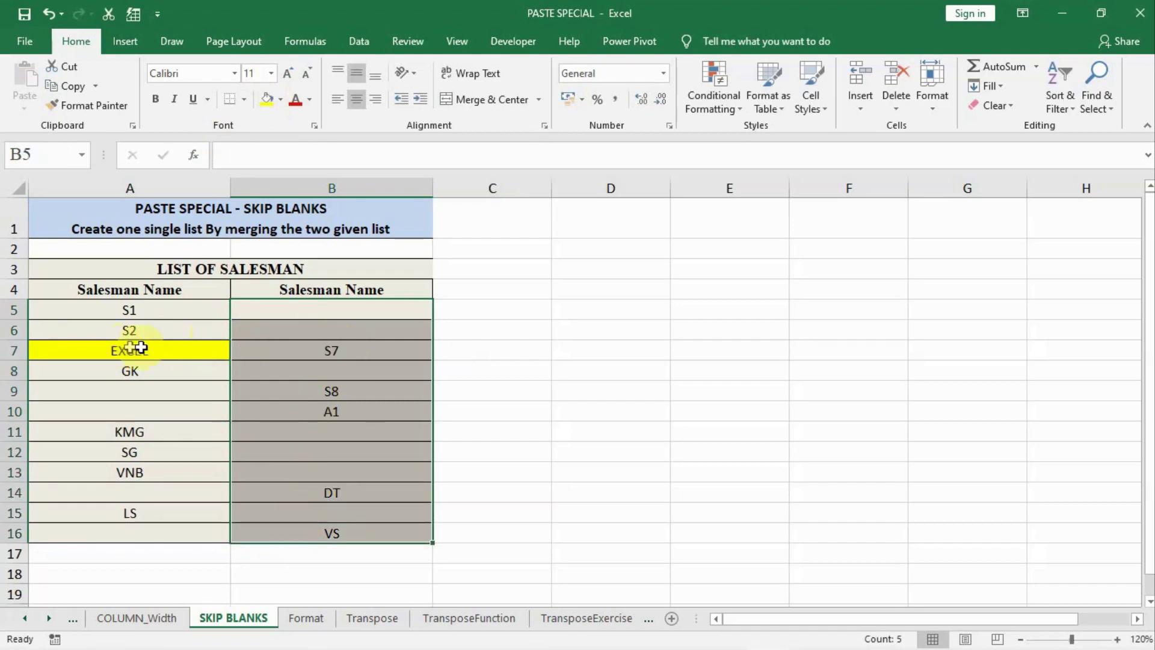
# - Paste B5:B16 onto A5:A16 with Skip blanks, filling gaps with S7, S8, A1, DT, VS
pyautogui.hotkey('ctrl', 'c')
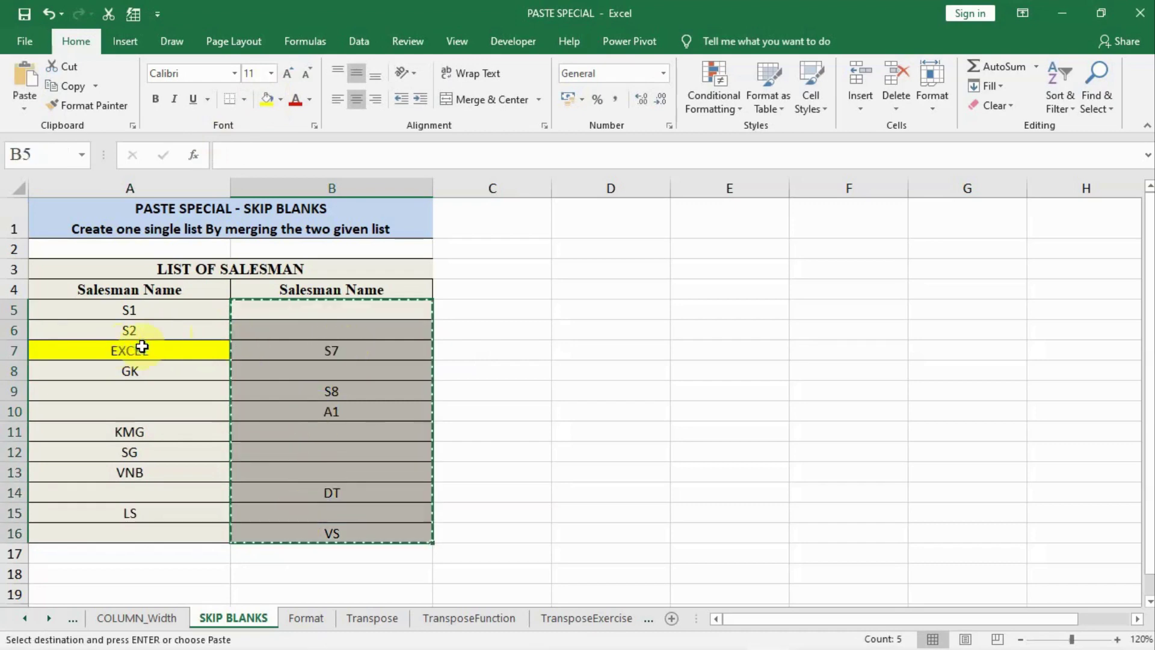
pyautogui.moveTo(126, 310); pyautogui.dragTo(129, 528)
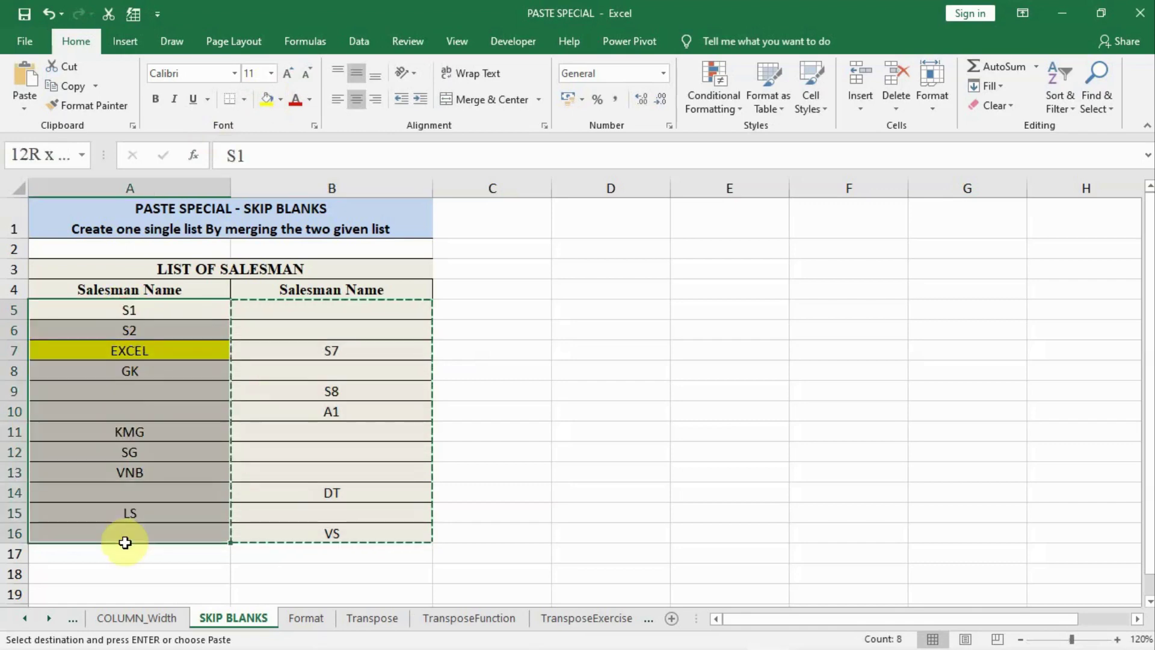
pyautogui.rightClick(141, 407)
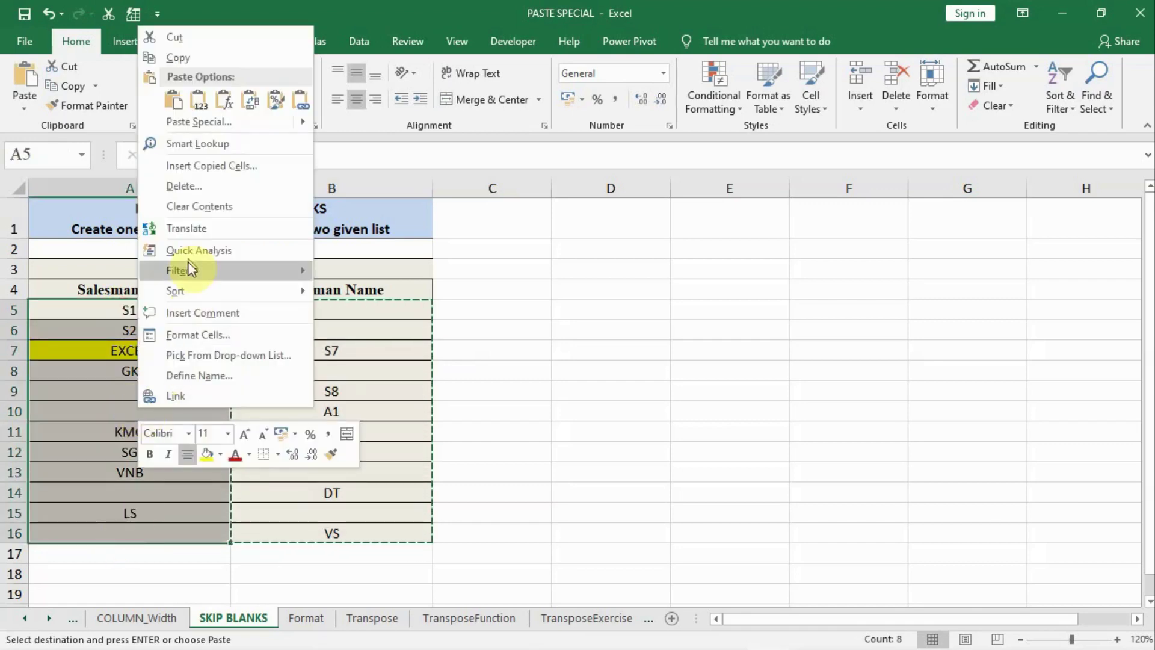
pyautogui.click(189, 118)
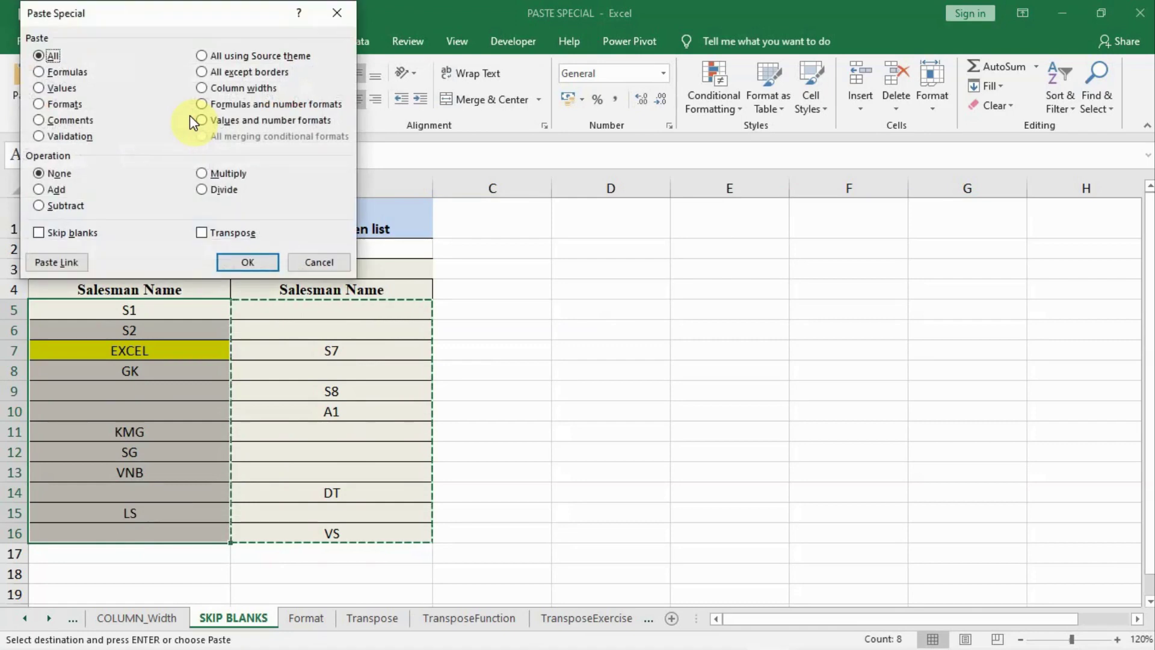
pyautogui.click(73, 235)
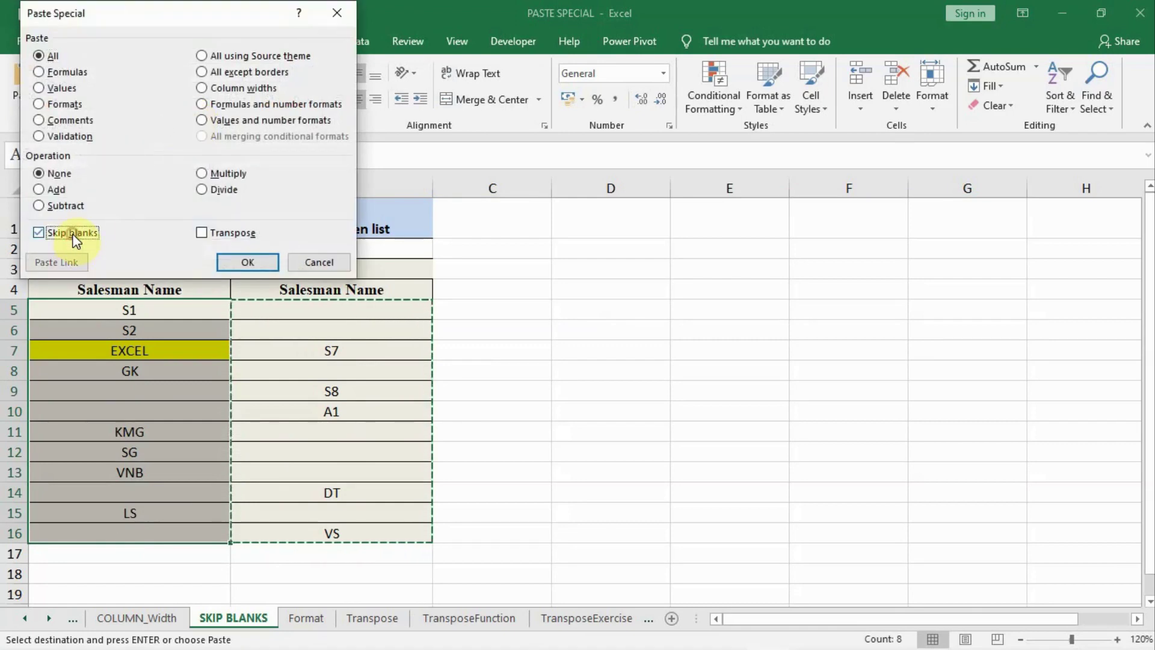
pyautogui.click(249, 262)
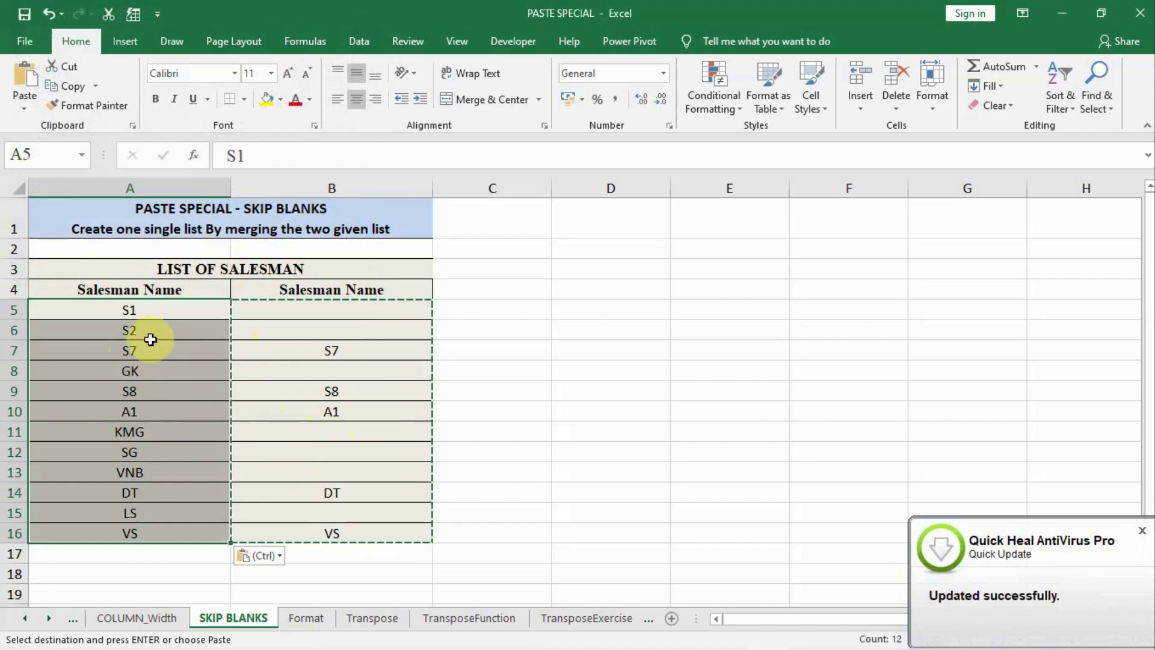
# - Switch to the Format sheet and dismiss the antivirus notification
pyautogui.click(305, 620)
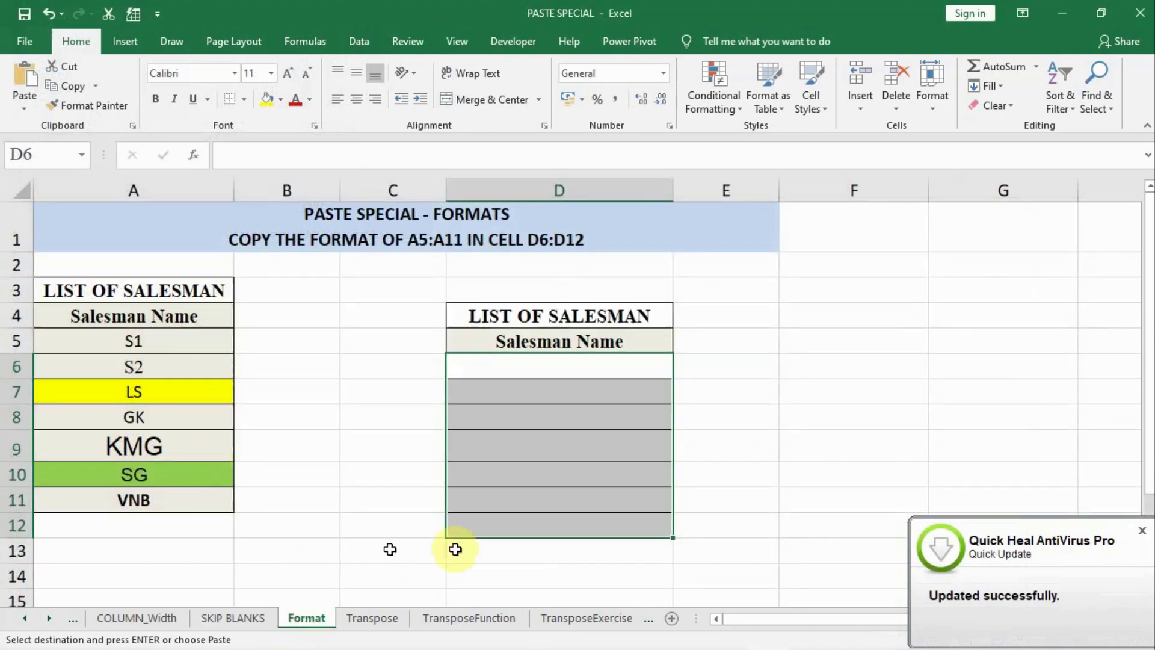
pyautogui.click(1142, 530)
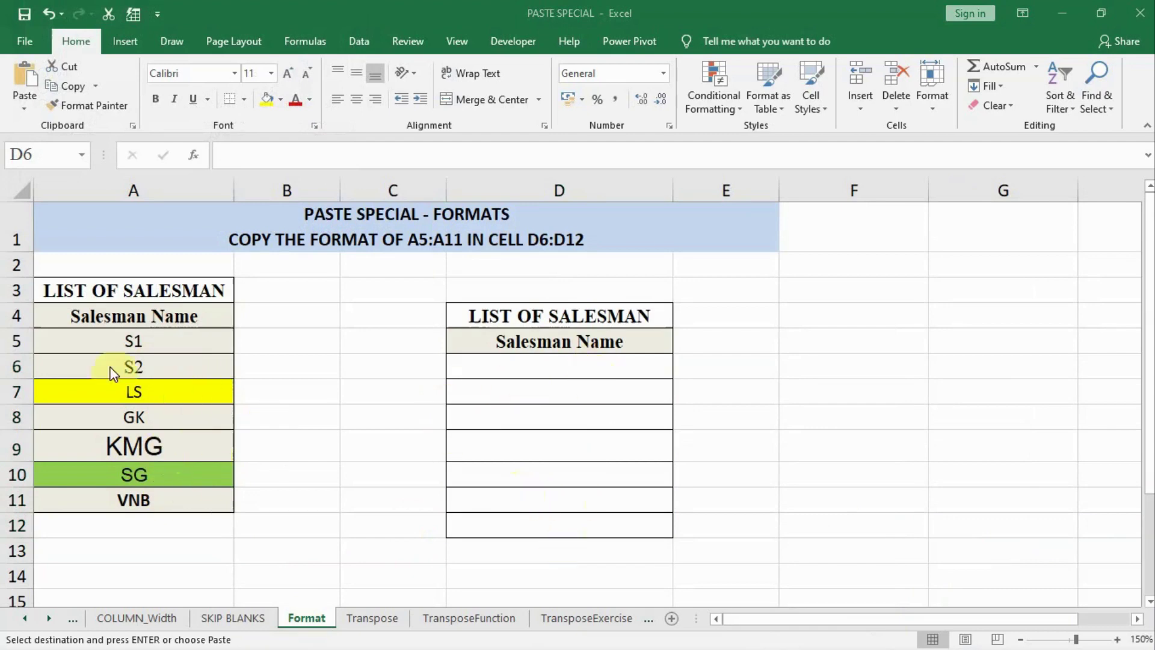
pyautogui.click(137, 341)
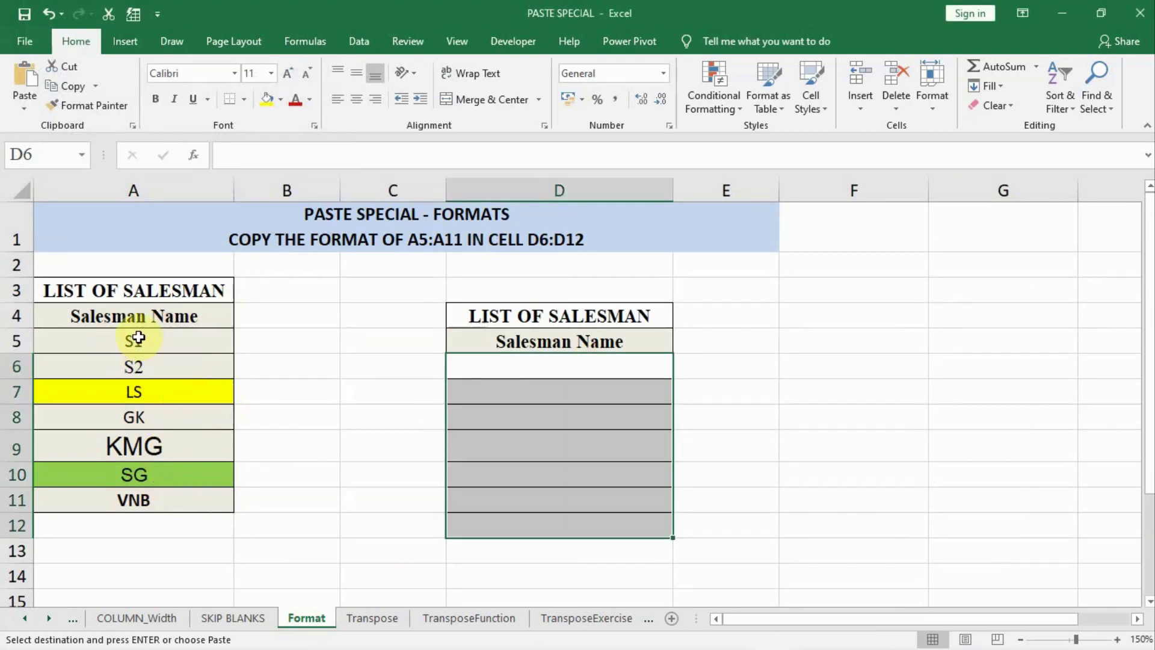
# - Copy A5:A11, trial-paste it at D6, then clear D6:D12 again
pyautogui.moveTo(137, 339); pyautogui.dragTo(142, 496)
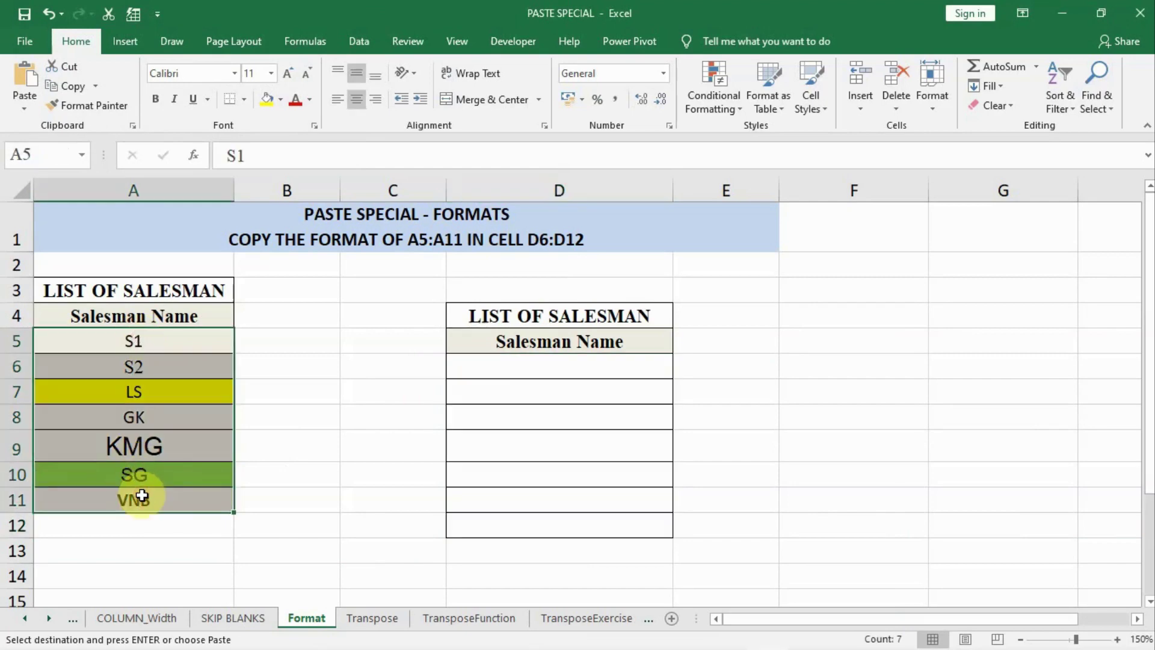
pyautogui.hotkey('ctrl', 'c')
pyautogui.click(518, 365)
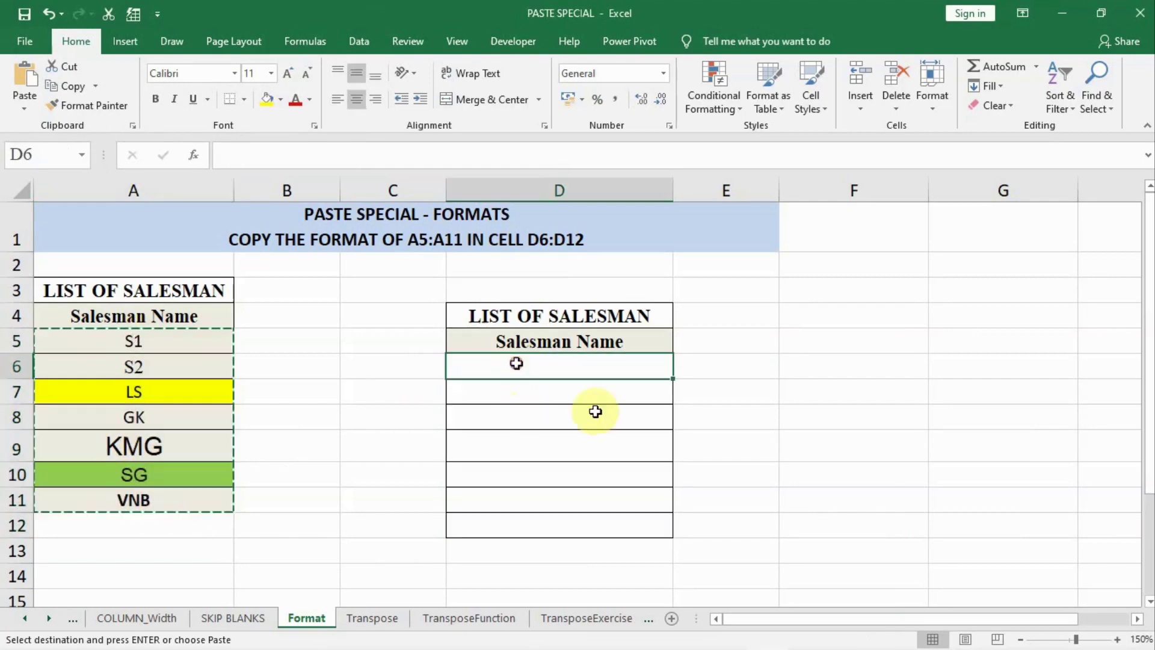
pyautogui.hotkey('ctrl', 'v')
pyautogui.press('Delete')
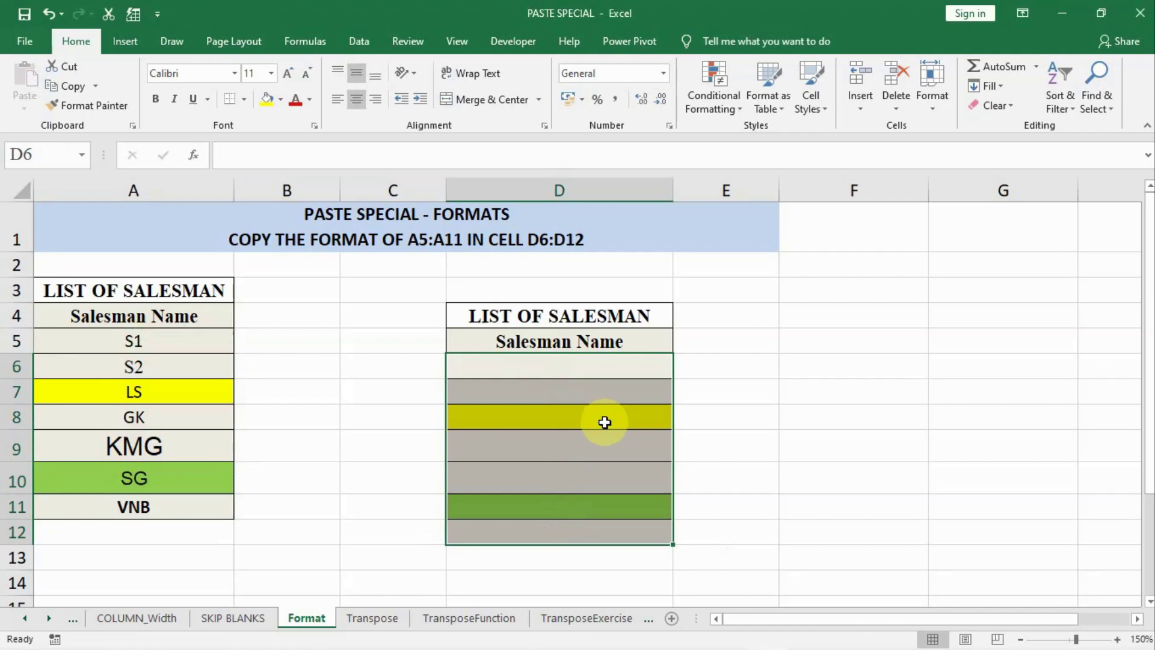
pyautogui.hotkey('ctrl', 'z')
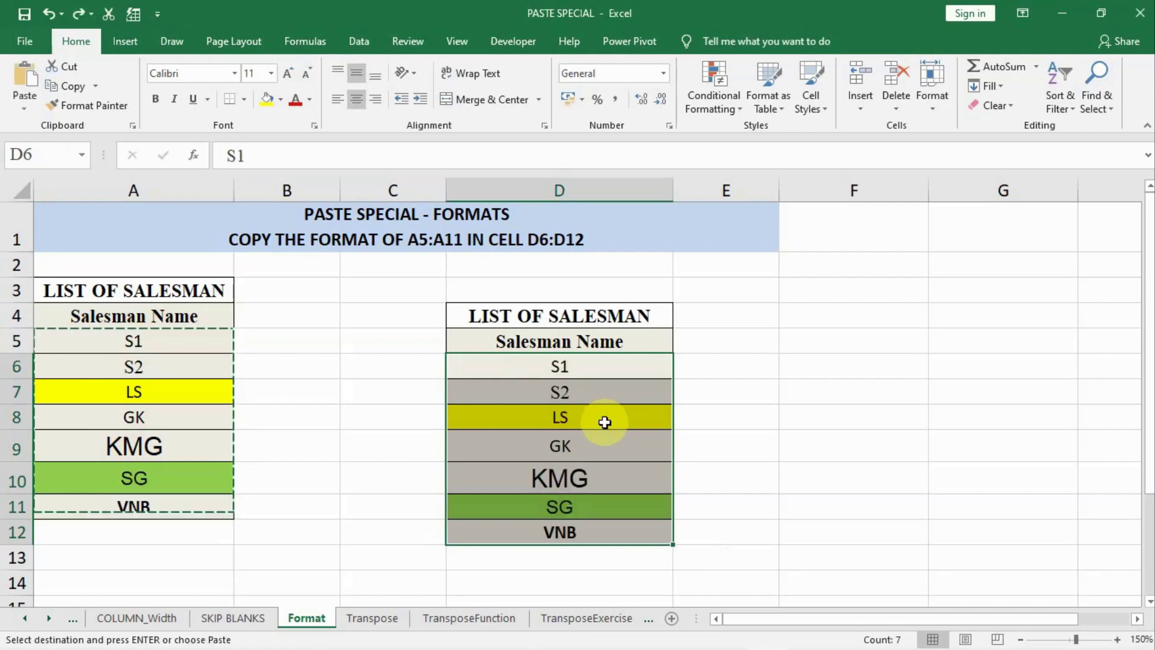
pyautogui.press('Delete')
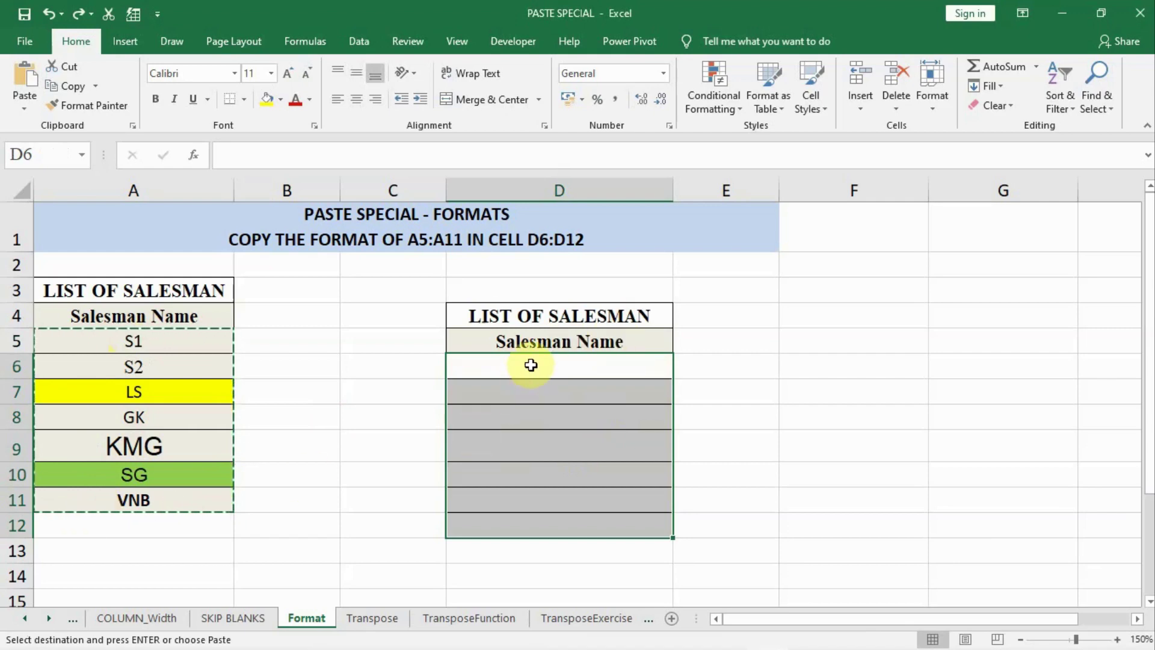
# - Paste only A5:A11's formats onto D6:D12, giving yellow D8 and green D11
pyautogui.moveTo(530, 365); pyautogui.dragTo(533, 531)
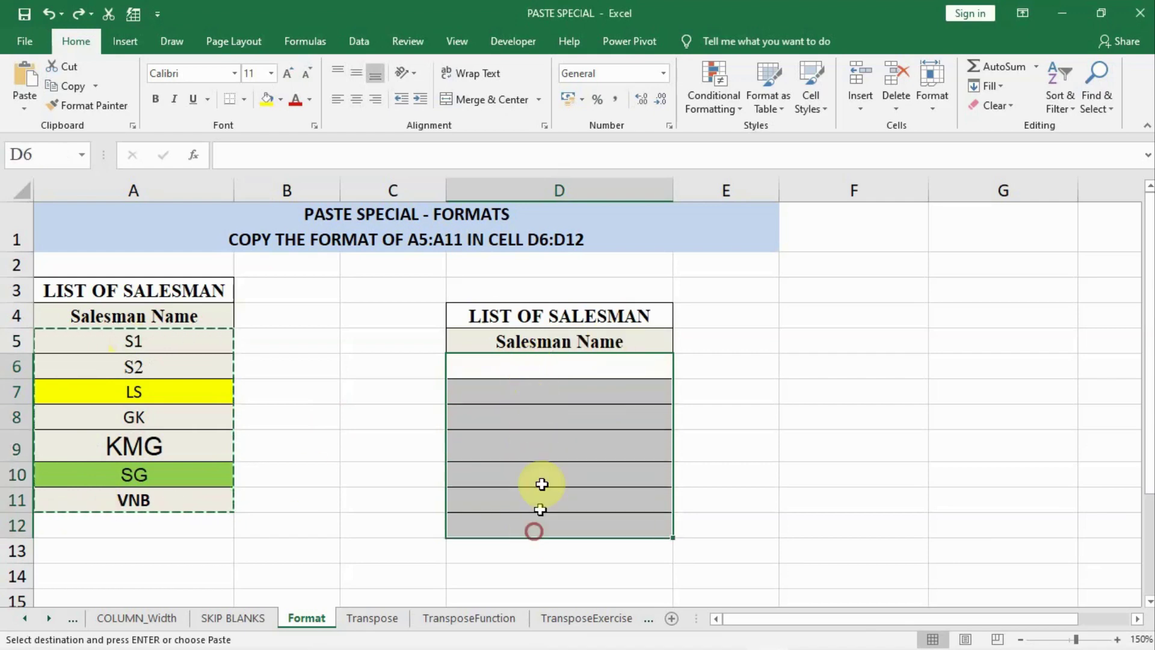
pyautogui.click(534, 364)
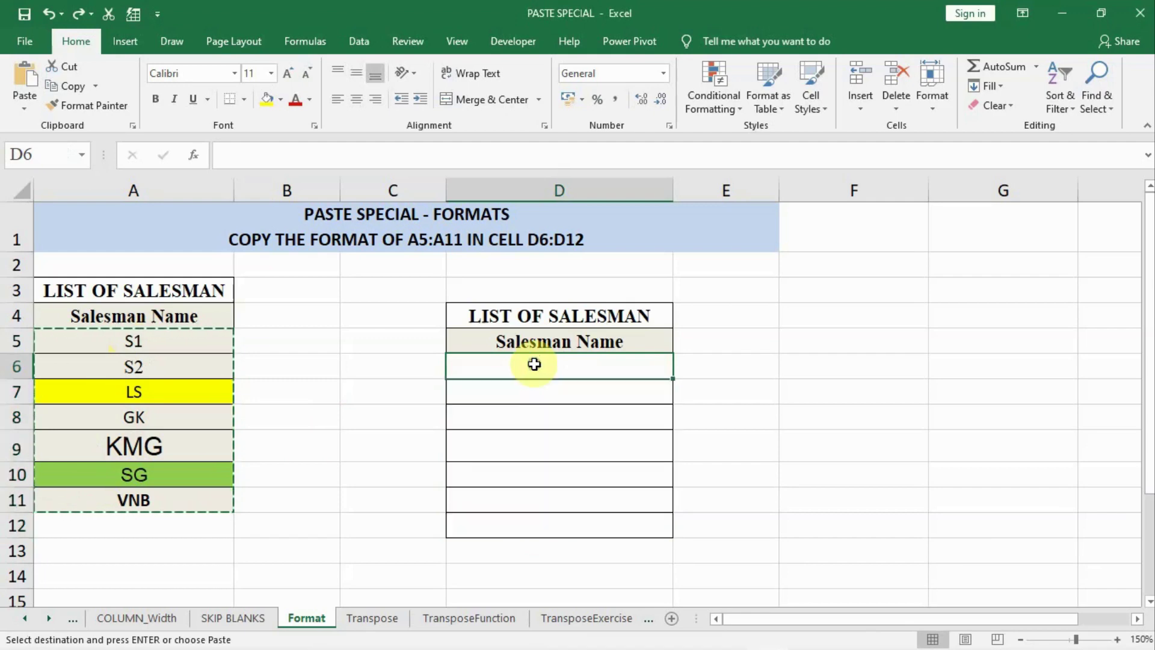
pyautogui.rightClick(534, 364)
pyautogui.click(600, 103)
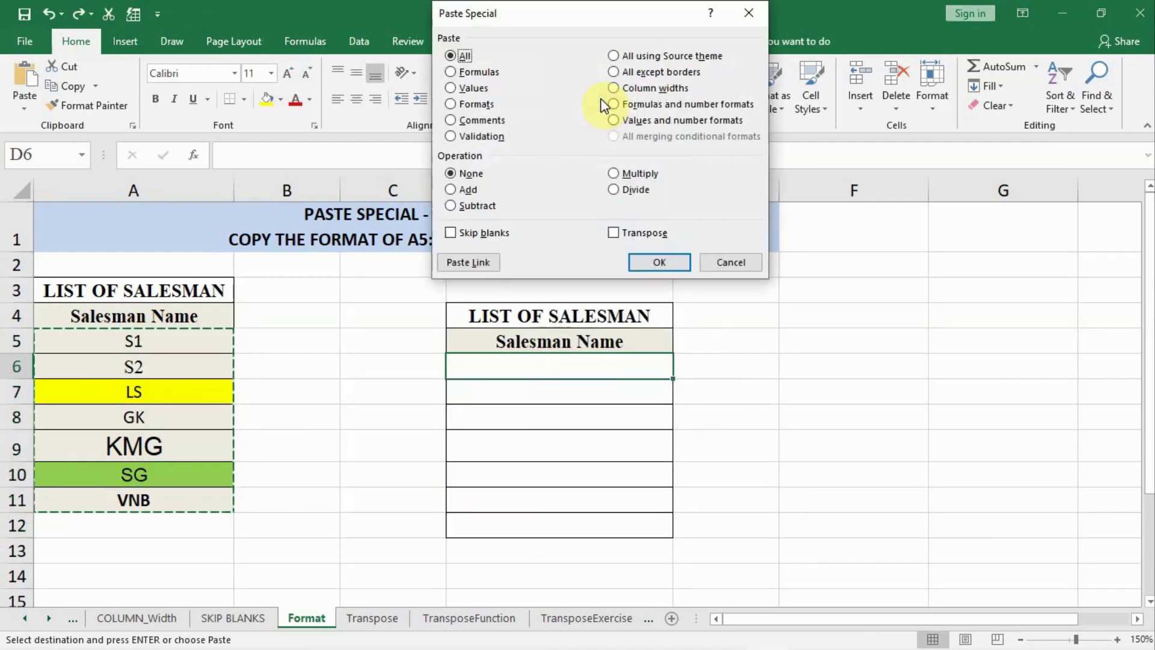
pyautogui.click(475, 104)
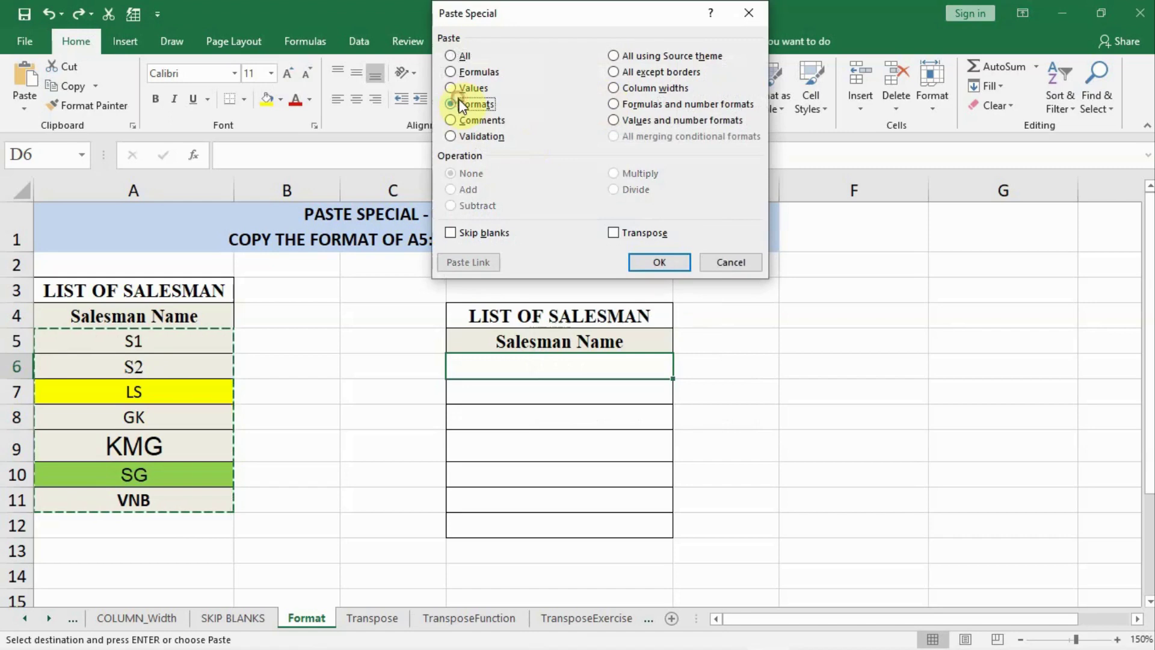
pyautogui.click(649, 261)
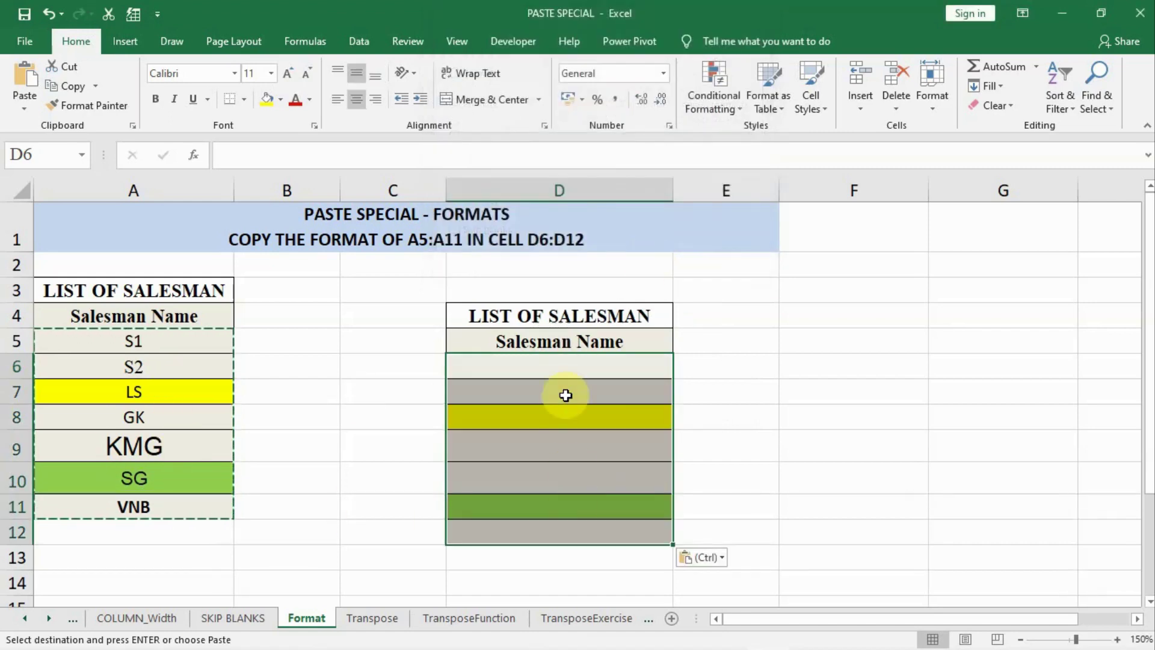
pyautogui.click(535, 506)
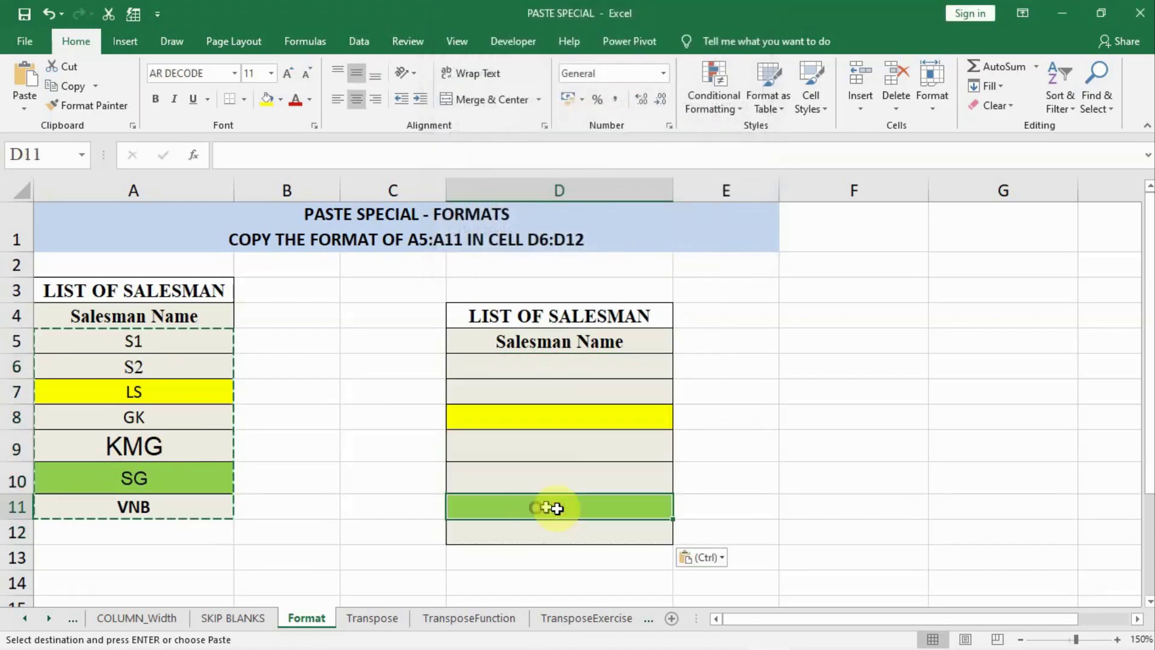
pyautogui.click(505, 473)
# - Enter EXCEL in D10 and D6, comparing their inherited formats with column A's source cells
pyautogui.write('EX')
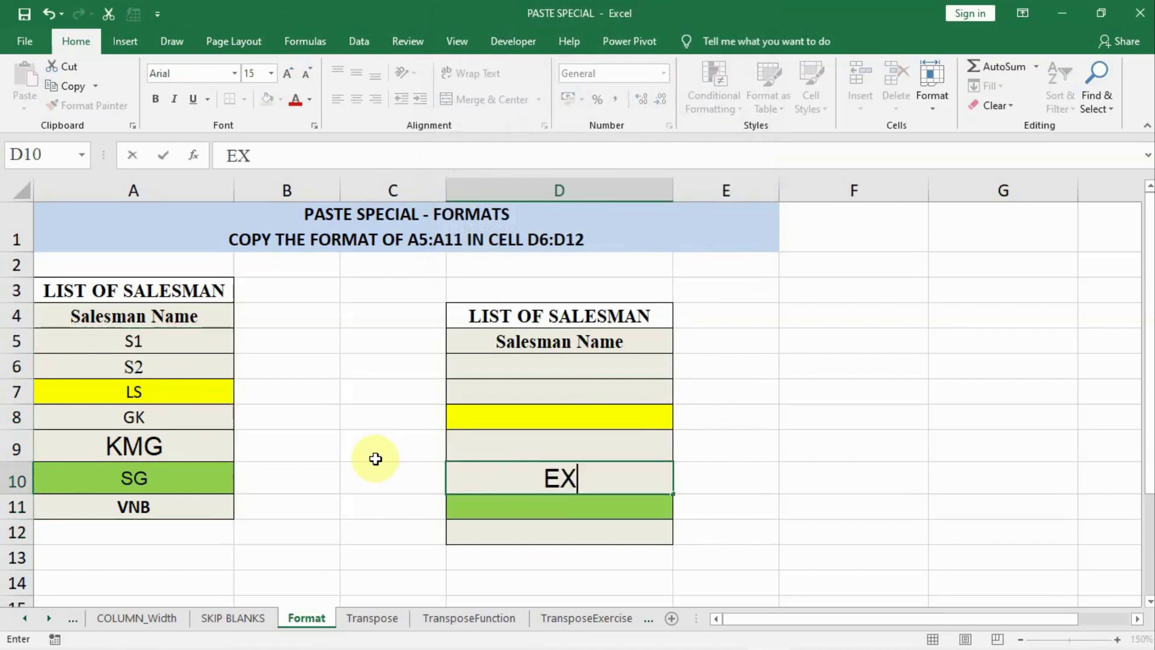
pyautogui.write('CEL')
pyautogui.click(549, 501)
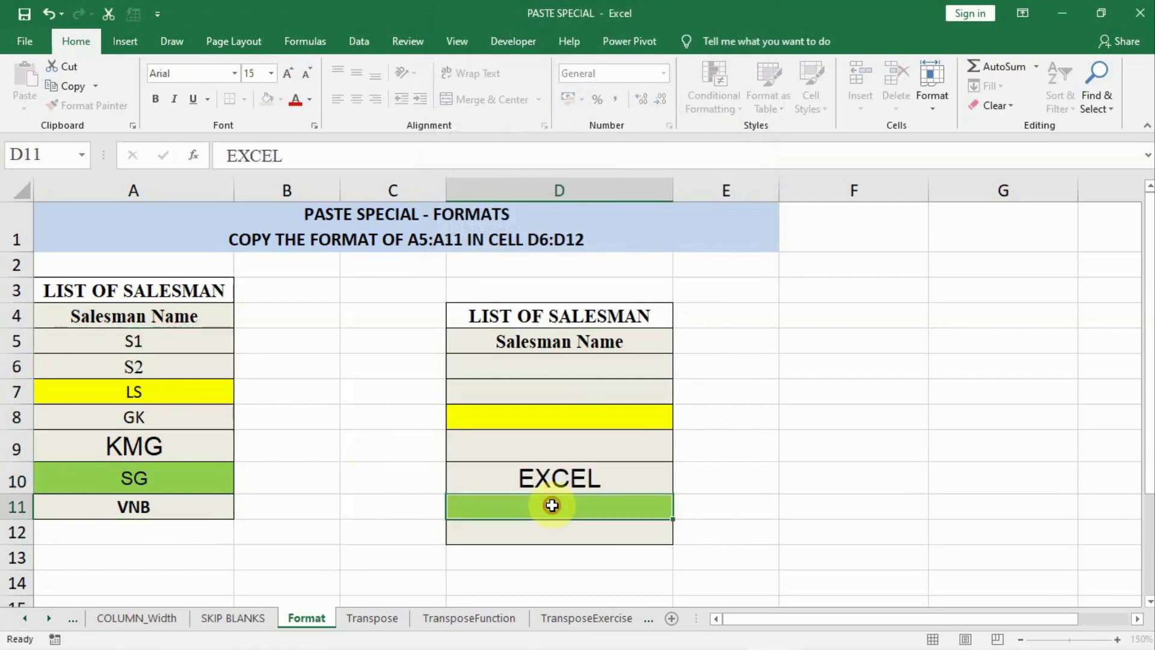
pyautogui.click(136, 456)
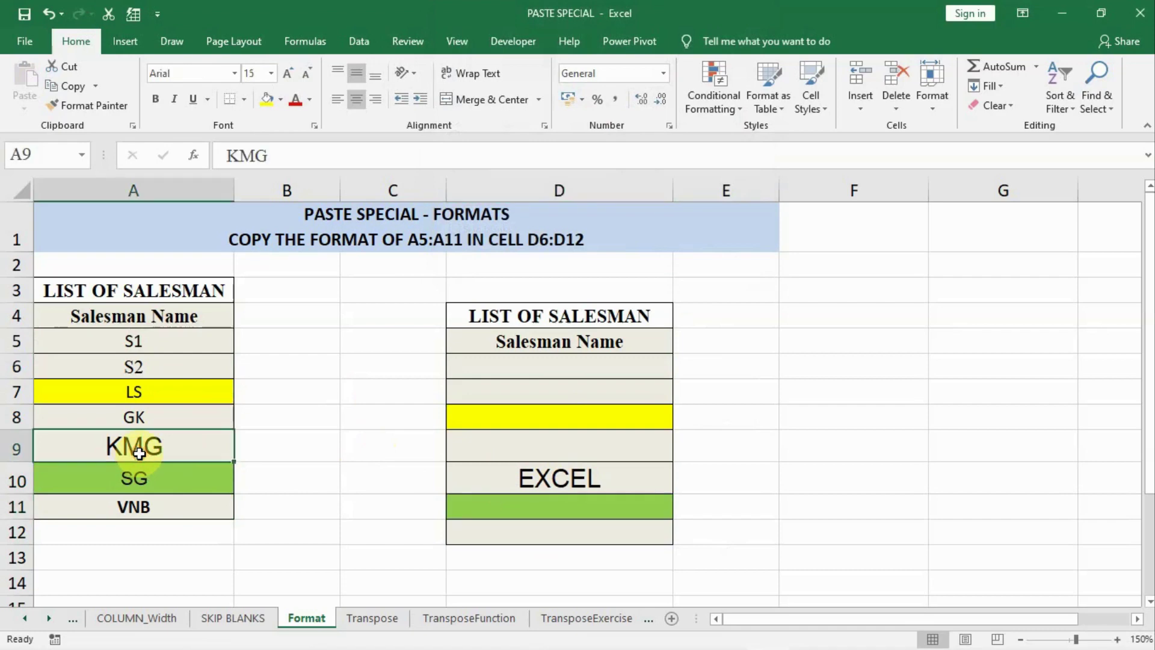
pyautogui.click(533, 362)
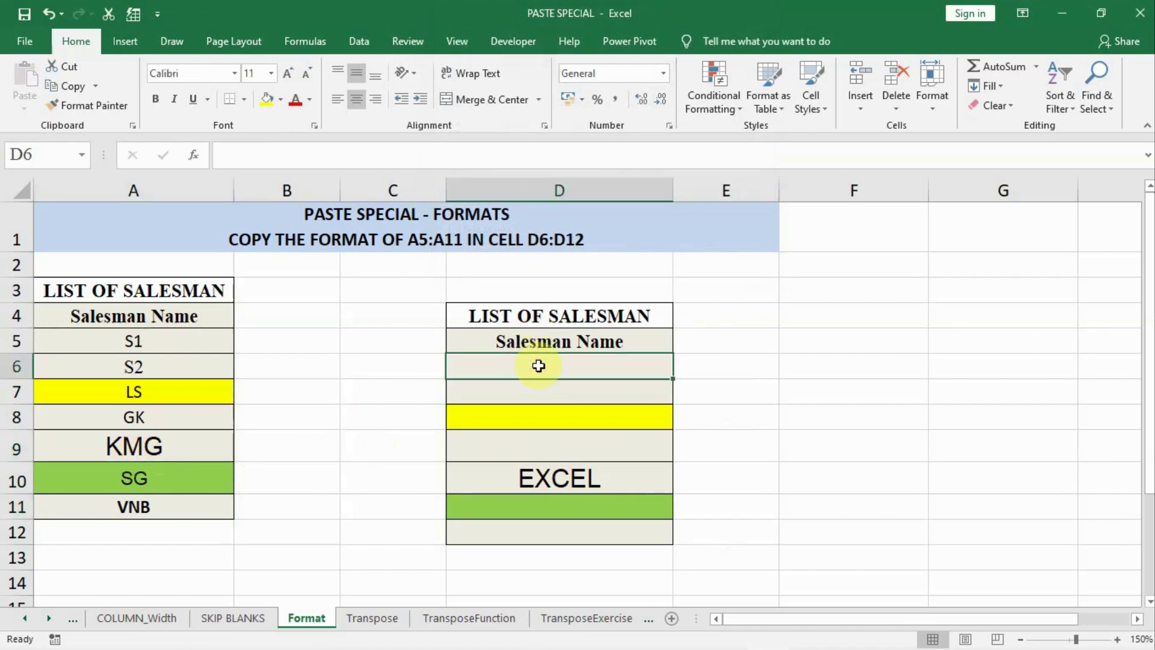
pyautogui.write('EXCEL')
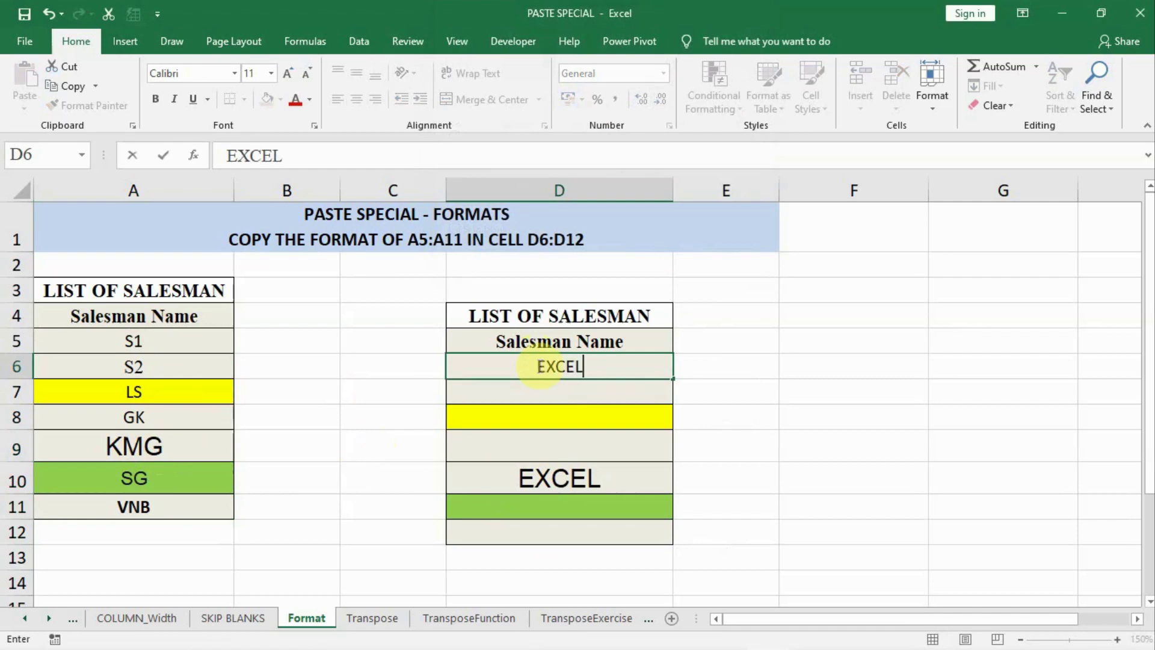
pyautogui.click(539, 389)
pyautogui.click(125, 344)
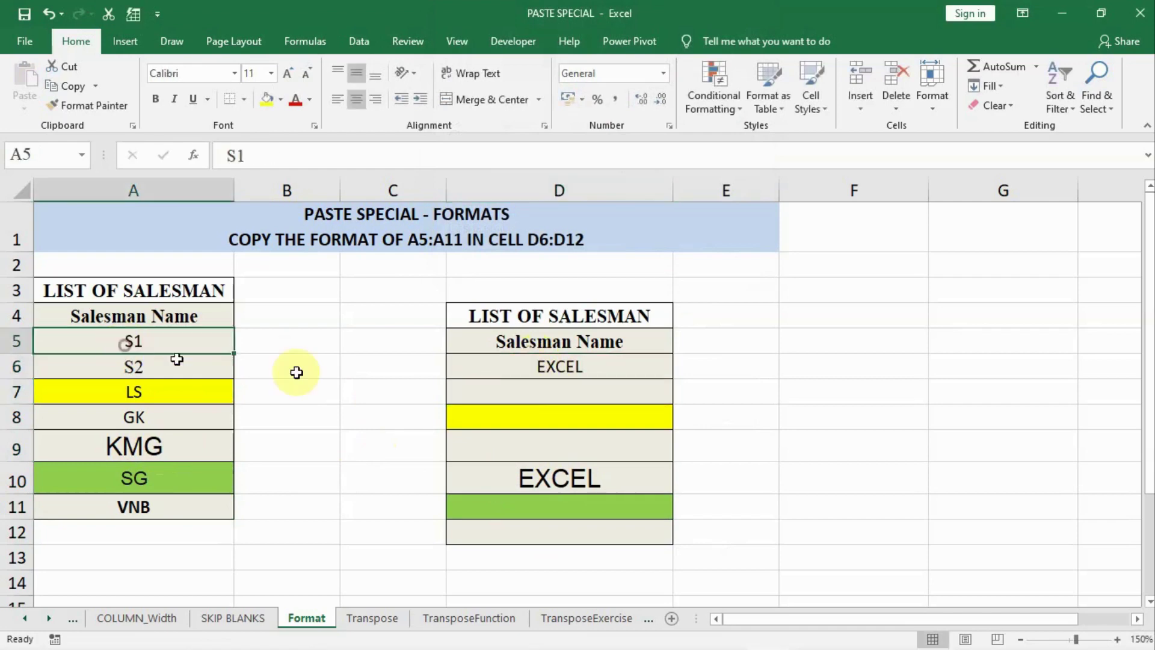